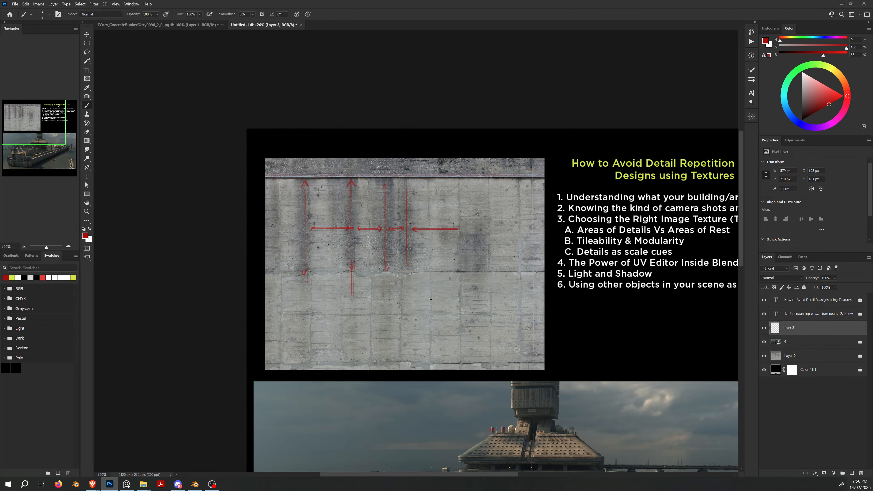
- Erase the red arrow annotations on Layer 3 over the concrete texture and clear the selection
{"action": "scroll", "coordinate": [451, 297], "scroll_direction": "down", "scroll_amount": 1, "text": "alt"}
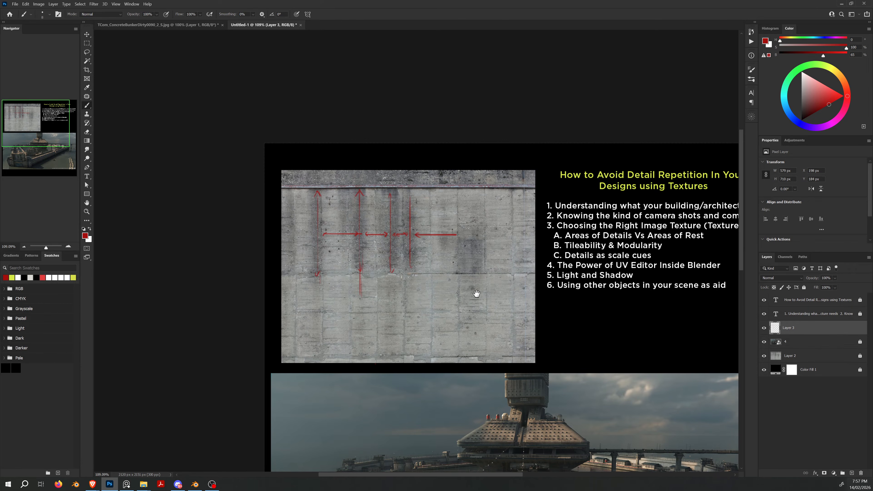
{"action": "left_click_drag", "start_coordinate": [474, 292], "coordinate": [460, 284]}
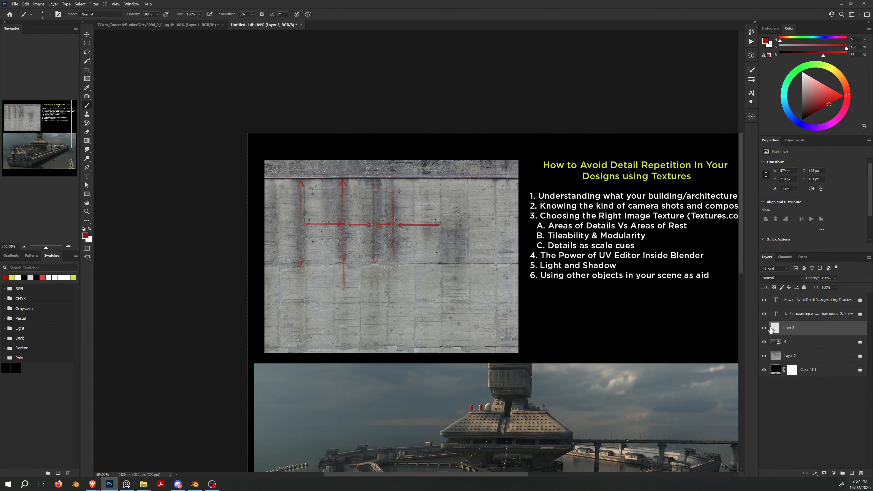
{"action": "key", "text": "m"}
{"action": "left_click_drag", "start_coordinate": [283, 172], "coordinate": [444, 316]}
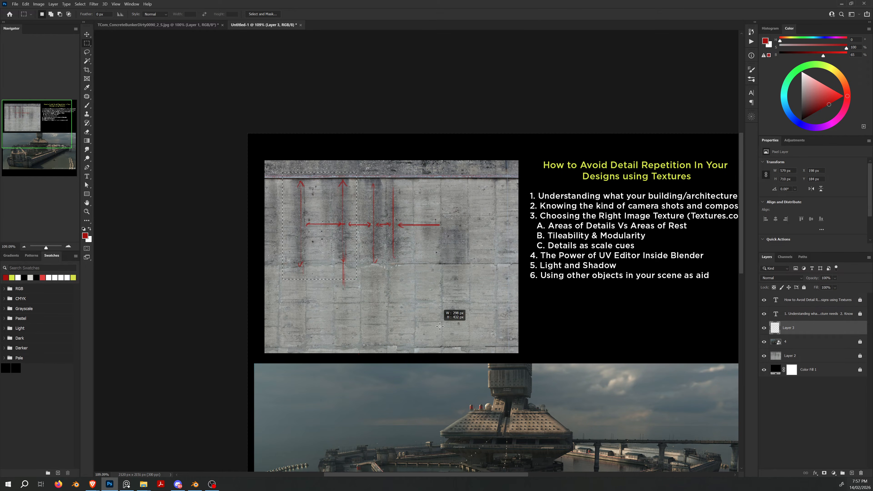
{"action": "key", "text": "Delete"}
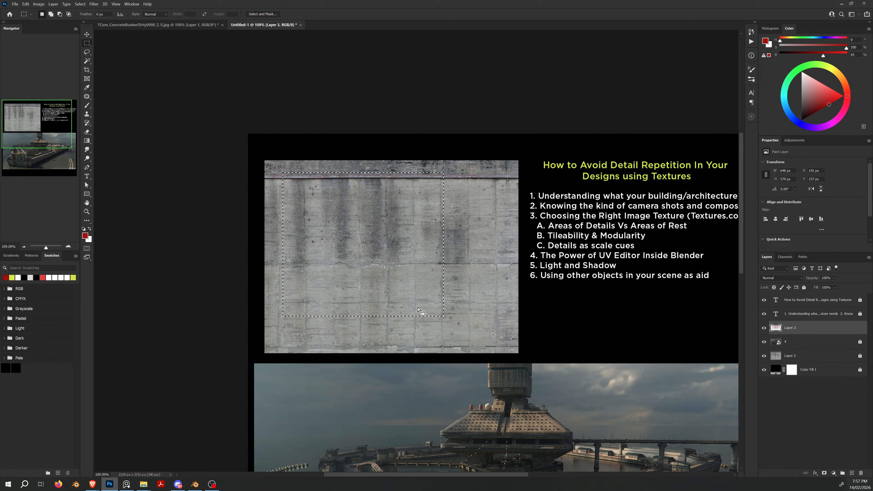
{"action": "left_click", "coordinate": [418, 304]}
- Examine the concrete detail on the tower in the prison render, comparing it with the texture and the list of topics
{"action": "scroll", "coordinate": [514, 415], "scroll_direction": "up", "scroll_amount": 3, "text": "alt"}
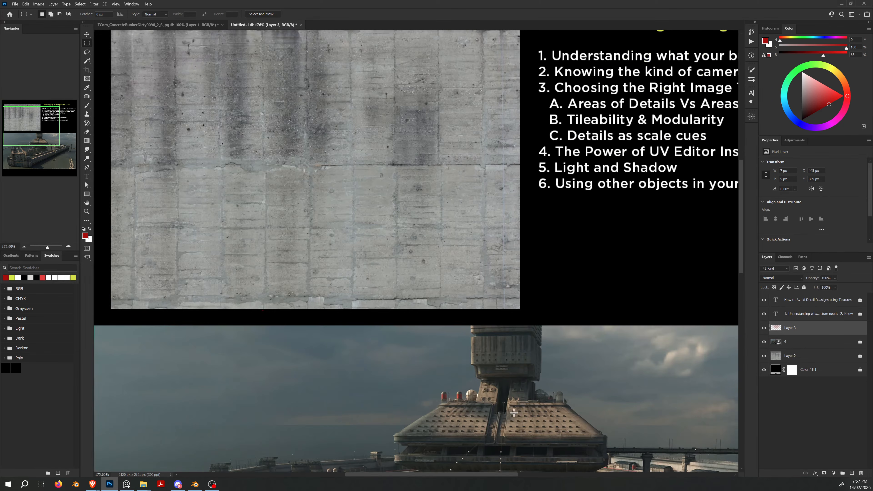
{"action": "scroll", "coordinate": [514, 413], "scroll_direction": "up", "scroll_amount": 2, "text": "alt"}
{"action": "scroll", "coordinate": [504, 340], "scroll_direction": "up", "scroll_amount": 1, "text": "alt"}
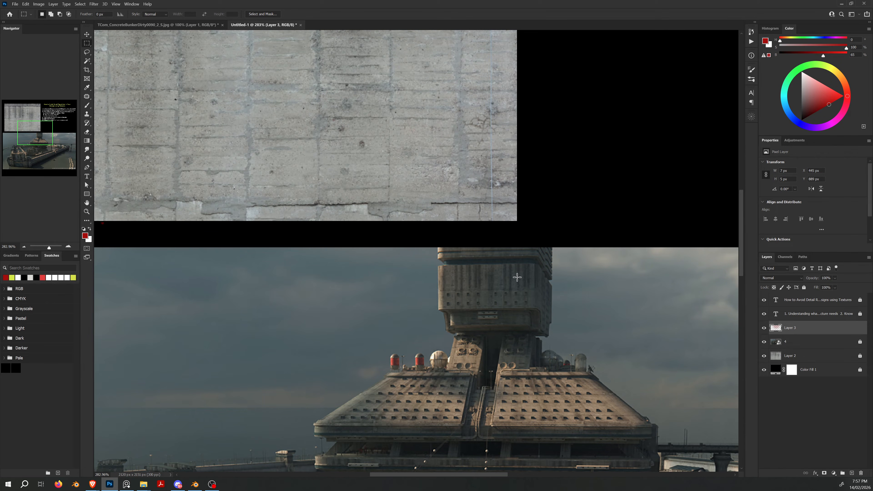
{"action": "scroll", "coordinate": [480, 273], "scroll_direction": "up", "scroll_amount": 1}
{"action": "scroll", "coordinate": [481, 272], "scroll_direction": "up", "scroll_amount": 3, "text": "alt"}
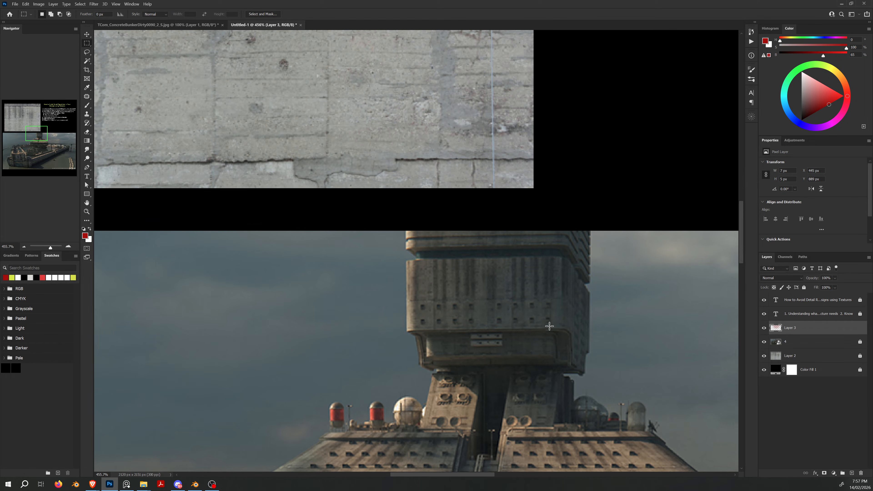
{"action": "scroll", "coordinate": [481, 316], "scroll_direction": "down", "scroll_amount": 1}
{"action": "scroll", "coordinate": [481, 316], "scroll_direction": "down", "scroll_amount": 1, "text": "alt"}
{"action": "scroll", "coordinate": [530, 389], "scroll_direction": "down", "scroll_amount": 2}
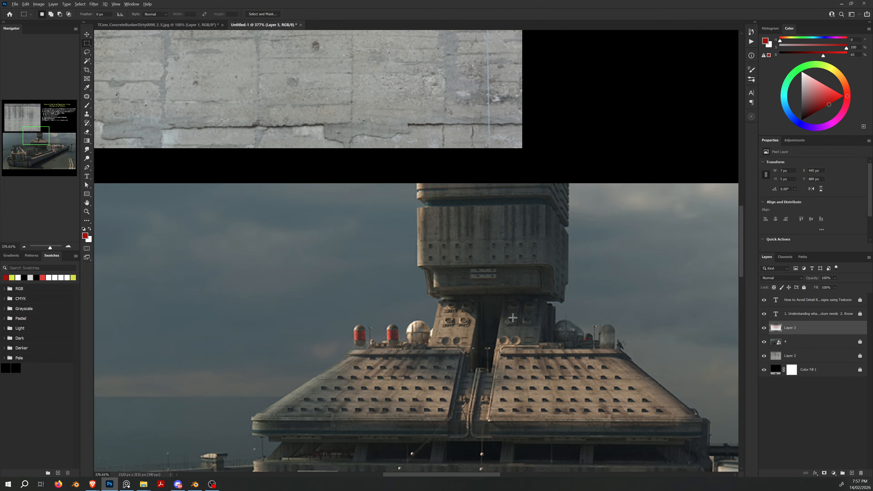
{"action": "scroll", "coordinate": [488, 247], "scroll_direction": "down", "scroll_amount": 8, "text": "alt"}
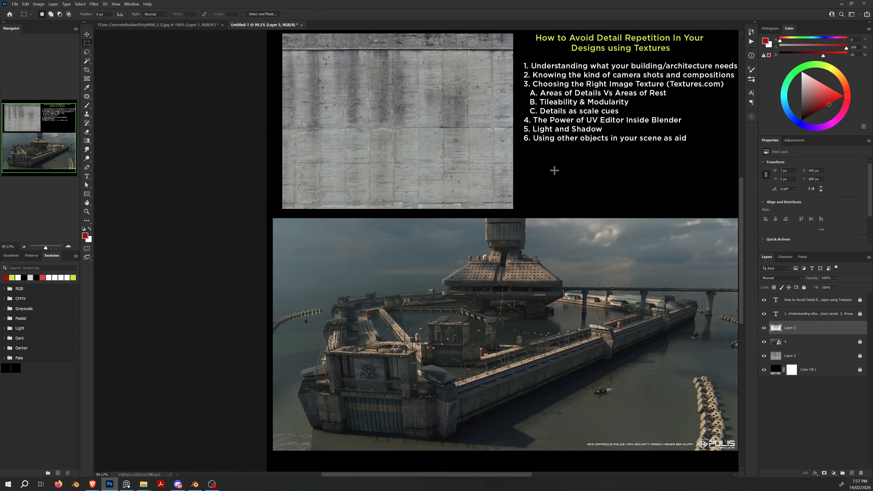
{"action": "scroll", "coordinate": [543, 179], "scroll_direction": "up", "scroll_amount": 2, "text": "alt"}
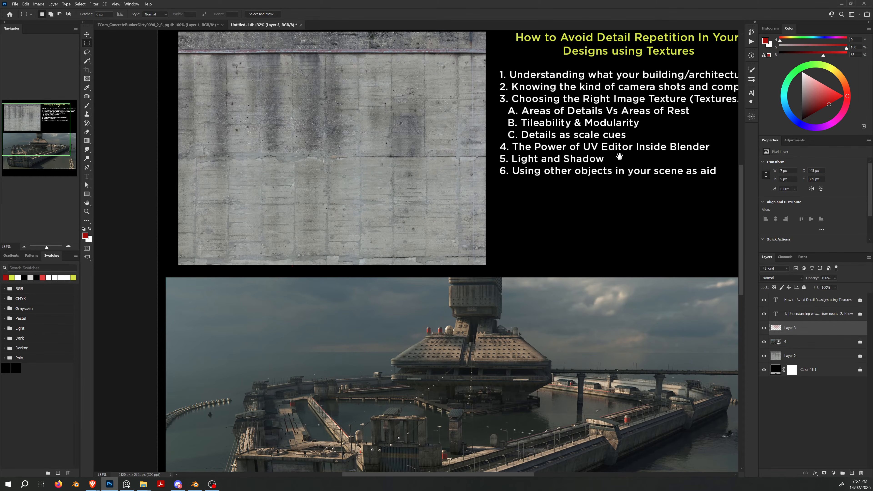
{"action": "left_click_drag", "start_coordinate": [619, 156], "coordinate": [598, 170]}
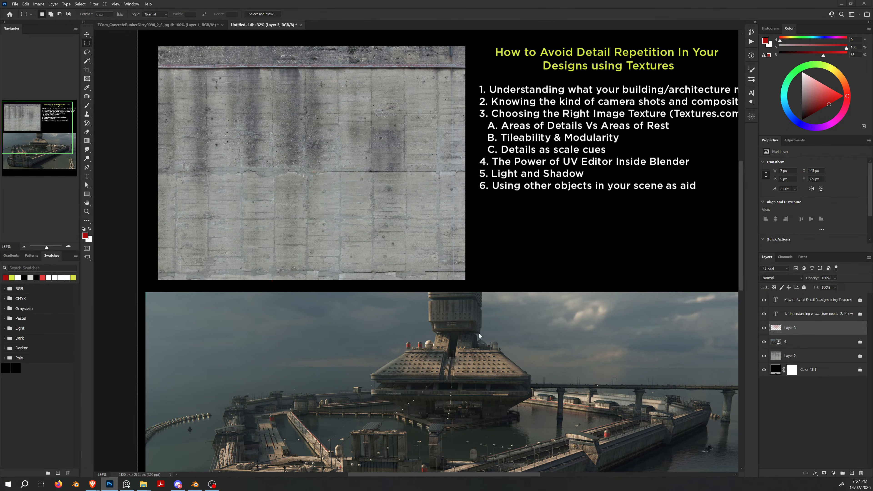
- Switch to the Blender prison scene and turn on the viewport gizmos and overlays around the pyramid roof
{"action": "left_click", "coordinate": [195, 485]}
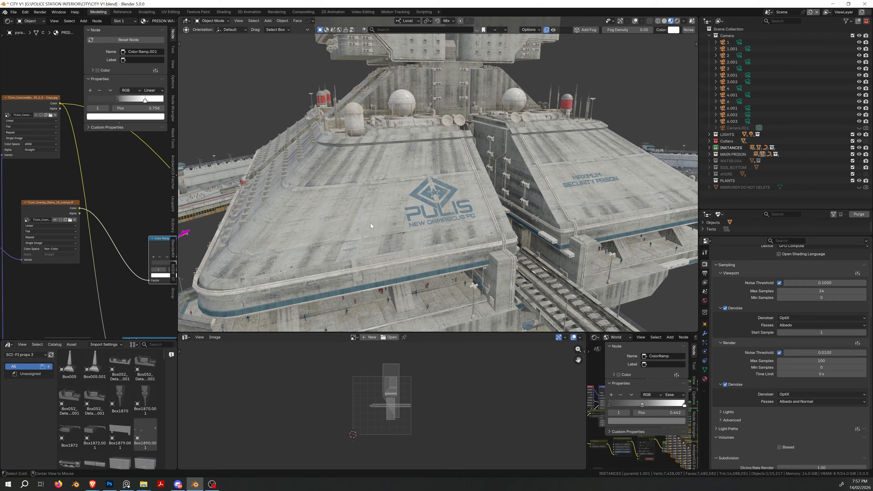
{"action": "middle_click_drag", "start_coordinate": [370, 214], "coordinate": [421, 238]}
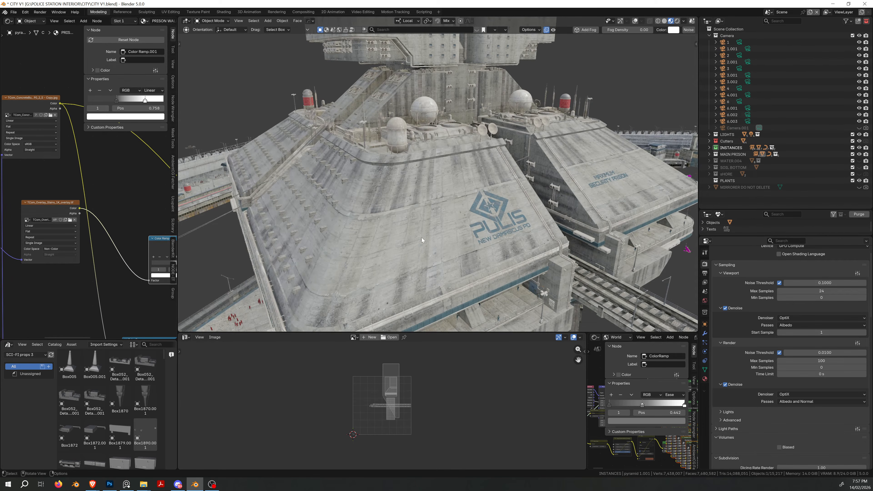
{"action": "left_click", "coordinate": [635, 21]}
{"action": "left_click", "coordinate": [620, 21]}
{"action": "middle_click_drag", "start_coordinate": [425, 260], "coordinate": [450, 190]}
{"action": "scroll", "coordinate": [449, 194], "scroll_direction": "up", "scroll_amount": 6}
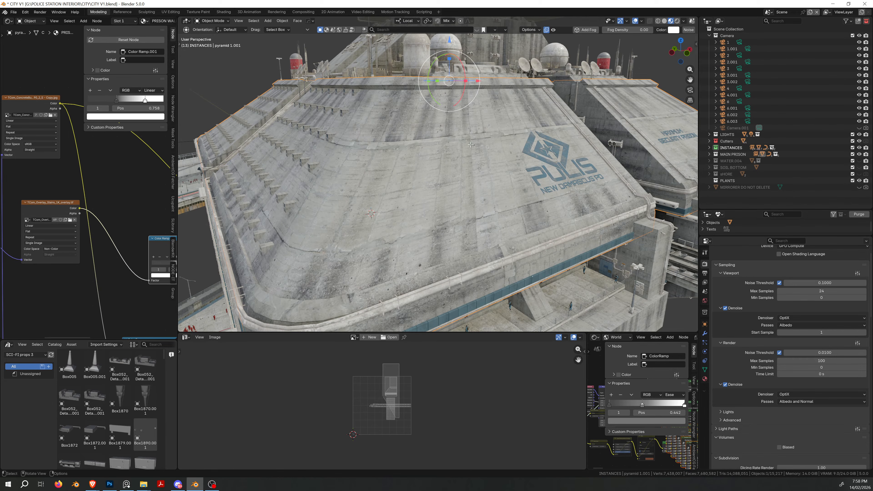
- Select a patch of faces on the pyramid's sloped roof in Edit Mode to inspect their UVs over the concrete texture
{"action": "key", "text": "Tab"}
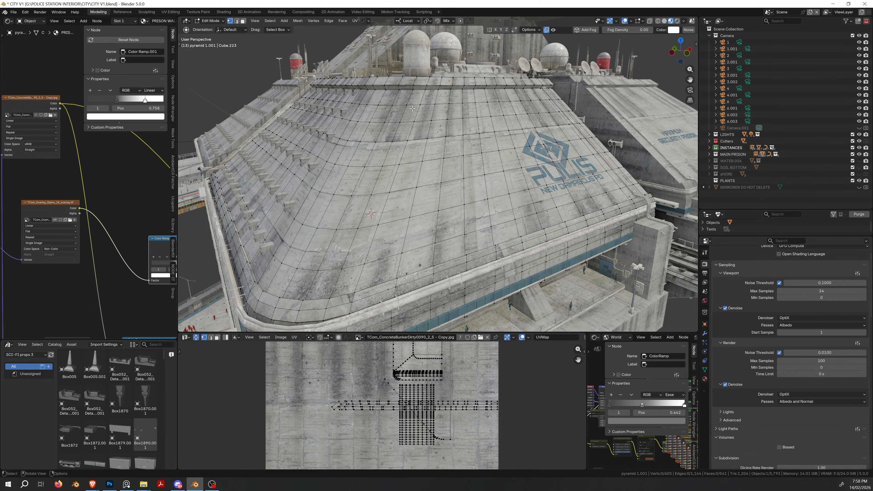
{"action": "key", "text": "3"}
{"action": "left_click_drag", "start_coordinate": [385, 97], "coordinate": [551, 204]}
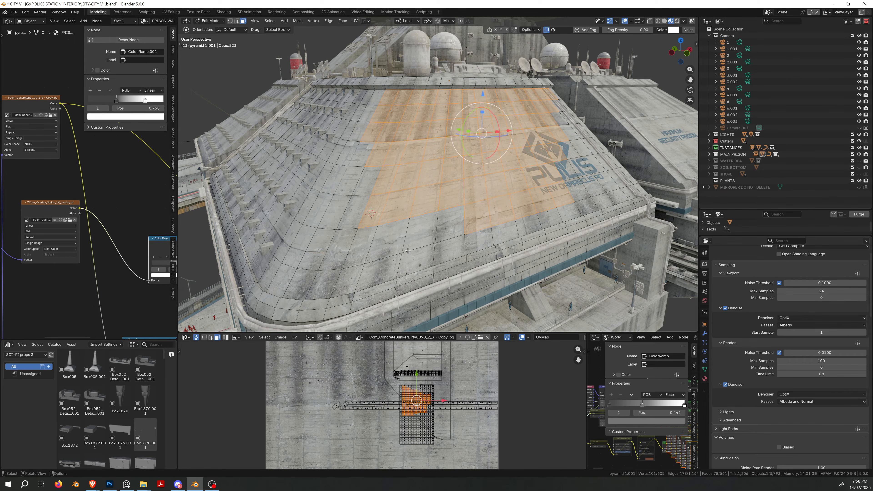
{"action": "middle_click_drag", "start_coordinate": [407, 250], "coordinate": [490, 158]}
{"action": "key", "text": "Tab"}
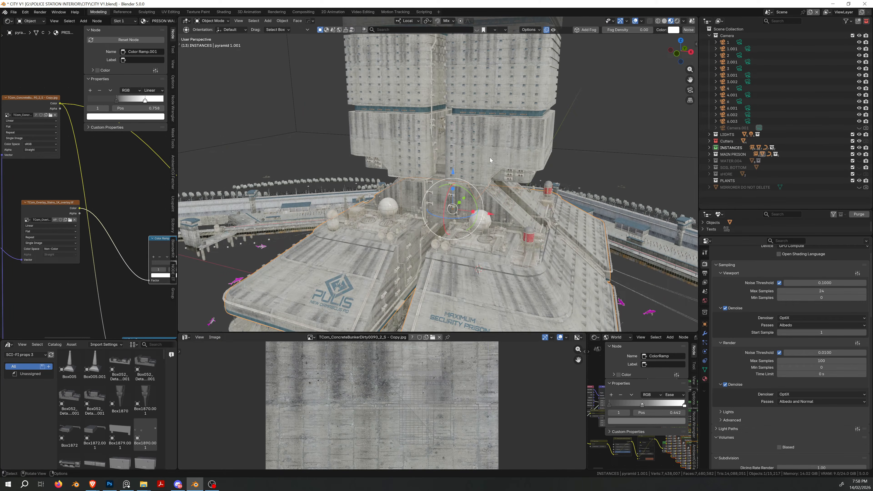
- Open the tower's lower block in Edit Mode and select its large flat wall face below the blue band
{"action": "left_click", "coordinate": [490, 158]}
{"action": "key", "text": "Tab"}
{"action": "middle_click_drag", "start_coordinate": [490, 157], "coordinate": [461, 284]}
{"action": "scroll", "coordinate": [394, 143], "scroll_direction": "up", "scroll_amount": 6}
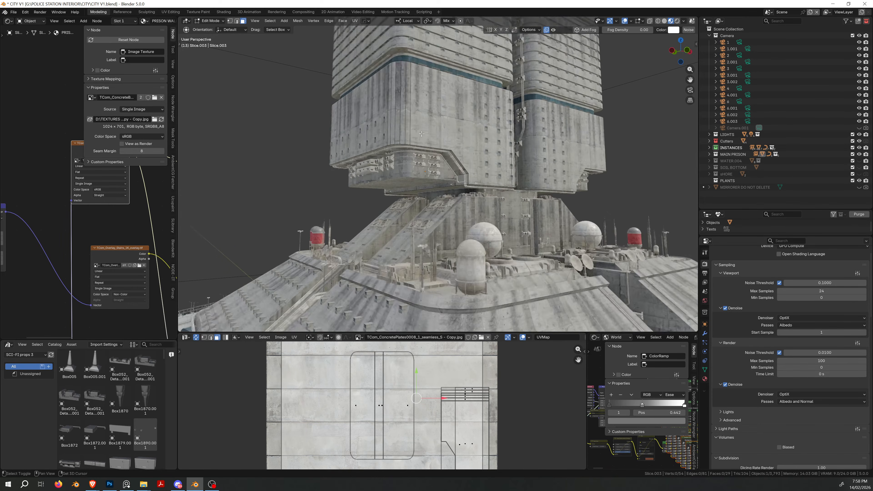
{"action": "left_click_drag", "start_coordinate": [478, 192], "coordinate": [372, 173]}
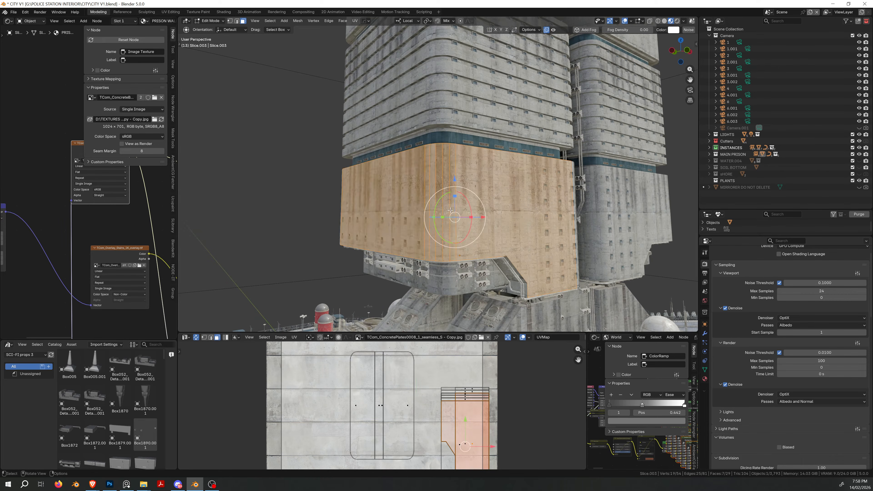
{"action": "middle_click_drag", "start_coordinate": [371, 173], "coordinate": [552, 206]}
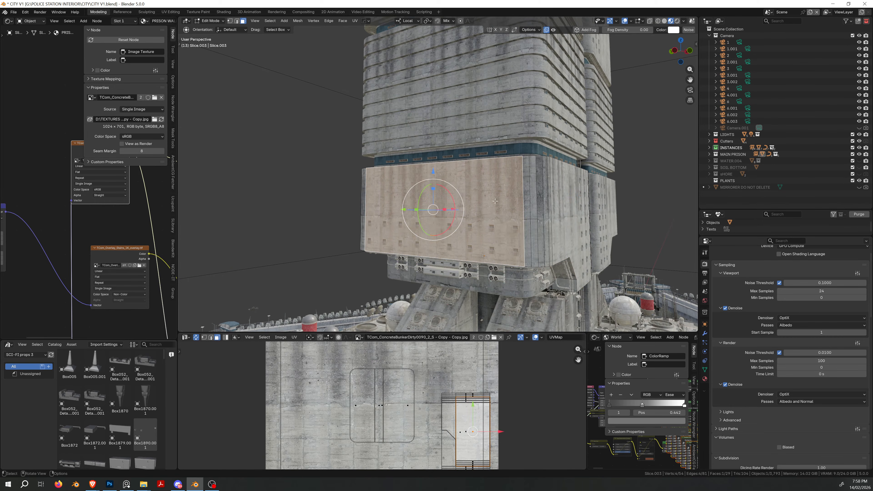
- Slide the selected wall face's UVs sideways across the concrete texture and back to try different stain placement
{"action": "middle_click_drag", "start_coordinate": [493, 439], "coordinate": [479, 421]}
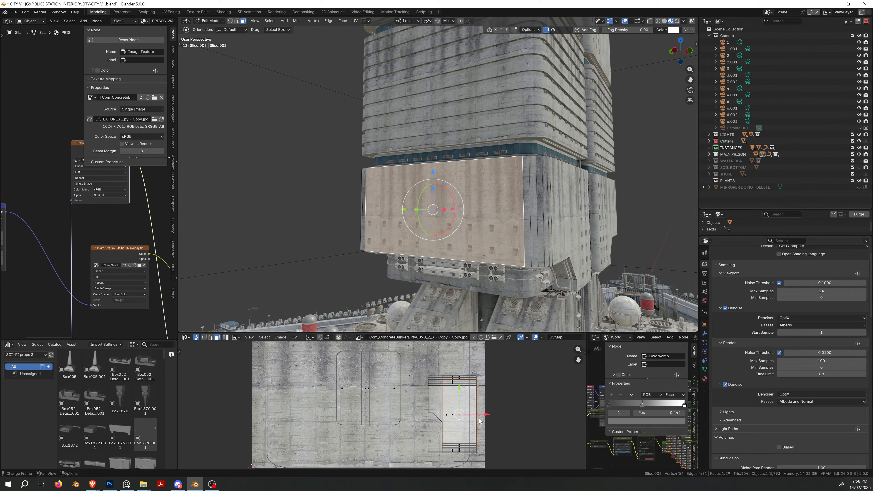
{"action": "left_click_drag", "start_coordinate": [486, 416], "coordinate": [452, 383]}
{"action": "left_click_drag", "start_coordinate": [486, 285], "coordinate": [462, 328]}
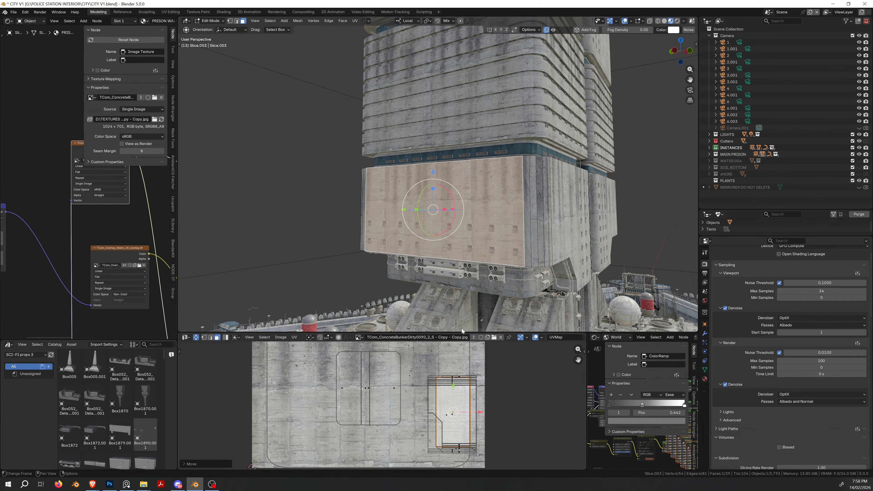
{"action": "middle_click_drag", "start_coordinate": [433, 273], "coordinate": [502, 186]}
{"action": "left_click_drag", "start_coordinate": [479, 412], "coordinate": [486, 415]}
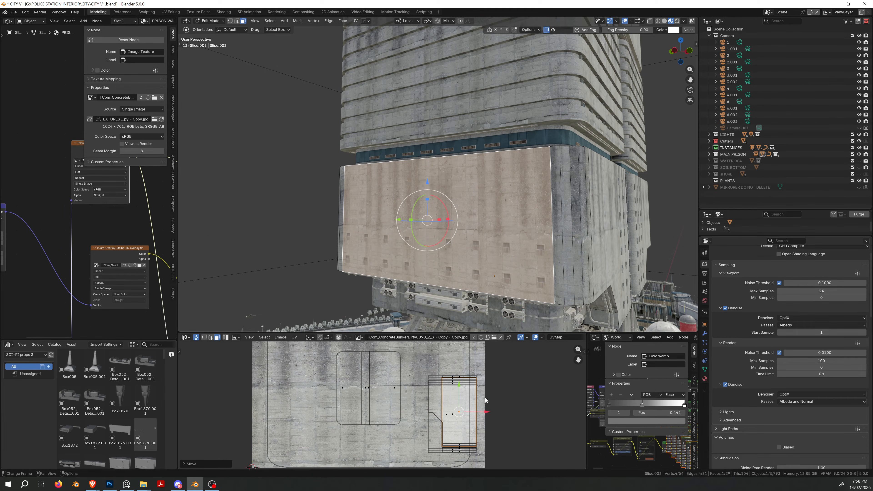
- Unwrap the selected wall face and move its UV island to the left side of the concrete texture
{"action": "key", "text": "u"}
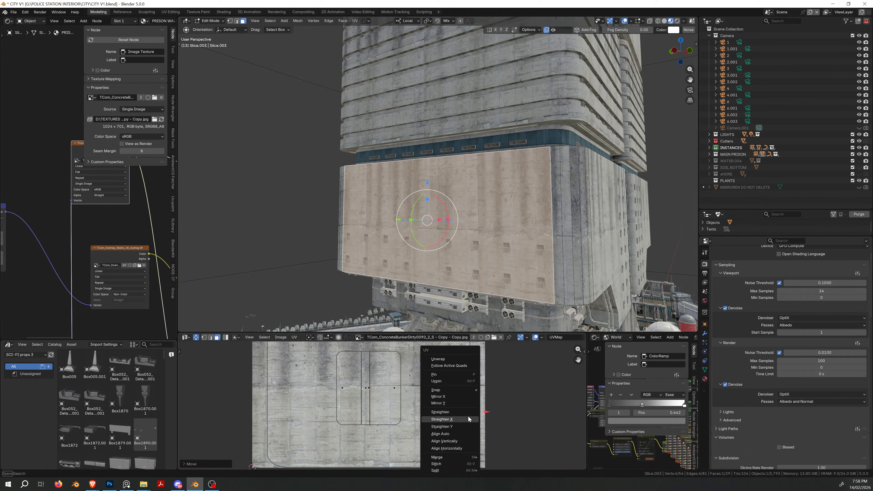
{"action": "left_click", "coordinate": [447, 358]}
{"action": "left_click_drag", "start_coordinate": [486, 414], "coordinate": [319, 413]}
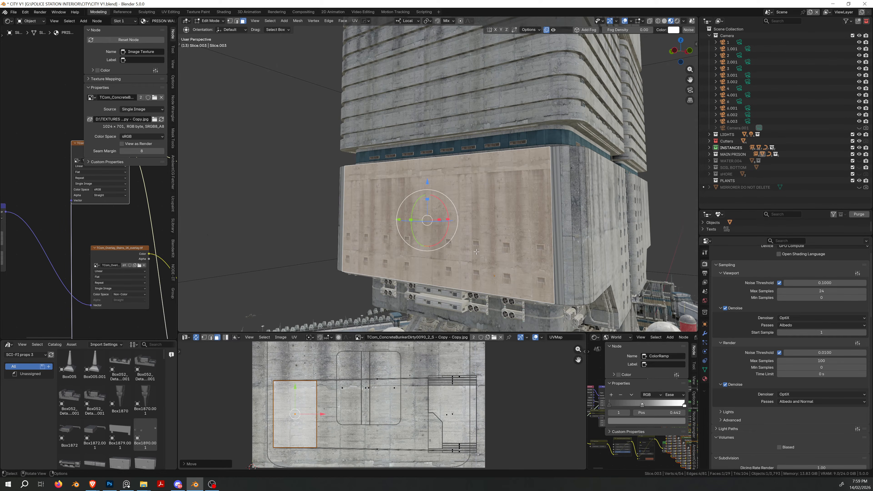
- Select the adjoining notched wall face and move its UVs left to a different area of the concrete texture
{"action": "middle_click_drag", "start_coordinate": [447, 220], "coordinate": [607, 229]}
{"action": "left_click", "coordinate": [448, 219]}
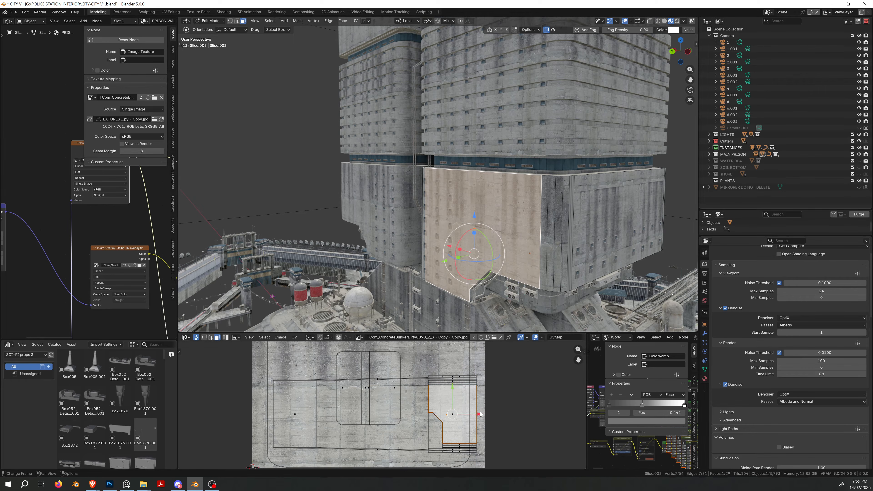
{"action": "left_click_drag", "start_coordinate": [480, 414], "coordinate": [429, 410]}
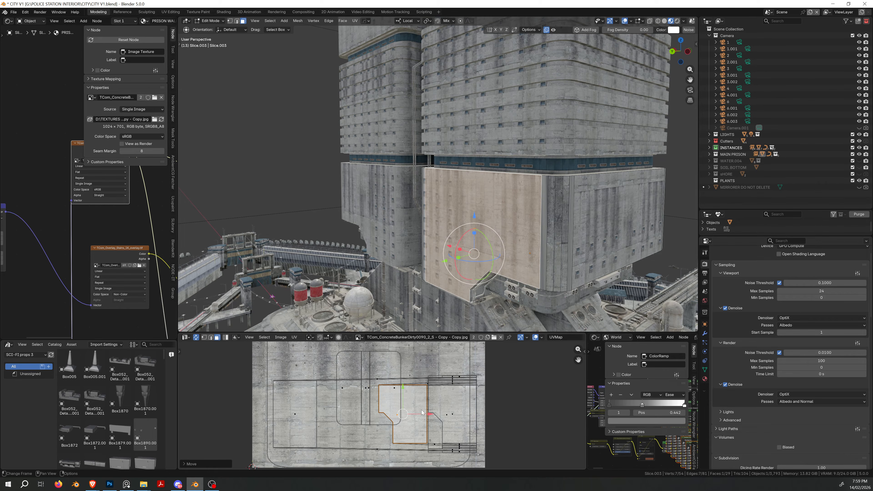
- Reselect the rectangular wall face around the corner and nudge its UV island slightly left
{"action": "middle_click_drag", "start_coordinate": [605, 234], "coordinate": [570, 233]}
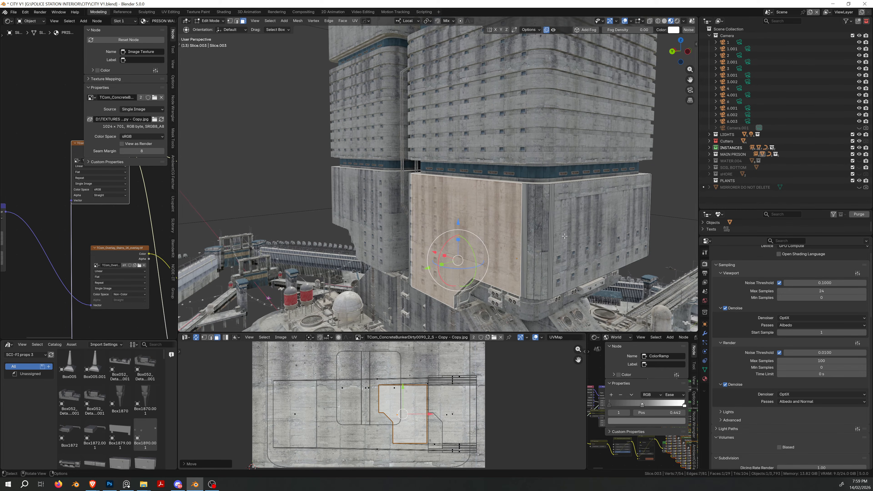
{"action": "left_click", "coordinate": [570, 232]}
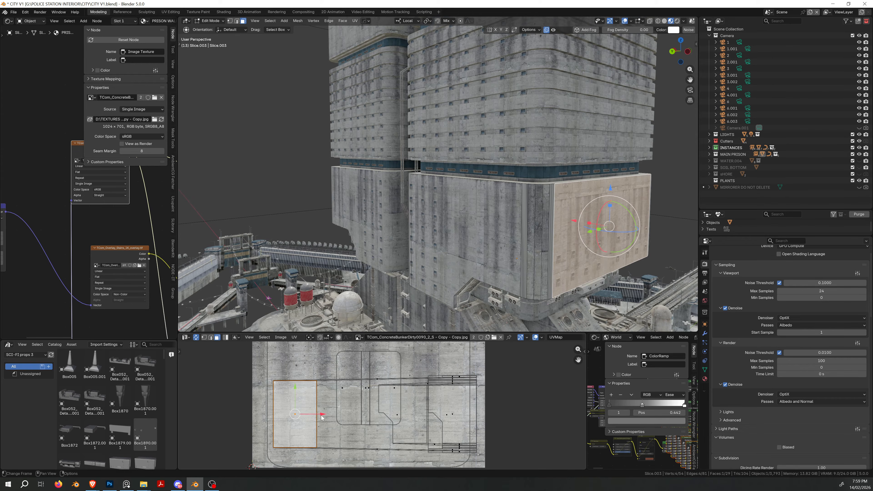
{"action": "left_click_drag", "start_coordinate": [322, 417], "coordinate": [315, 417]}
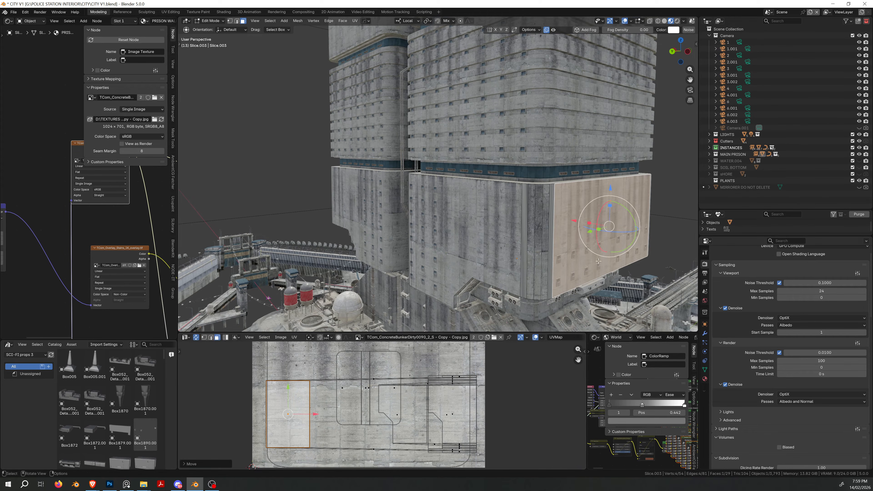
- Reselect the notched wall face and fine-tune the horizontal position of its UVs on the concrete texture
{"action": "middle_click_drag", "start_coordinate": [599, 261], "coordinate": [516, 265]}
{"action": "scroll", "coordinate": [488, 253], "scroll_direction": "up", "scroll_amount": 2}
{"action": "scroll", "coordinate": [461, 238], "scroll_direction": "up", "scroll_amount": 2}
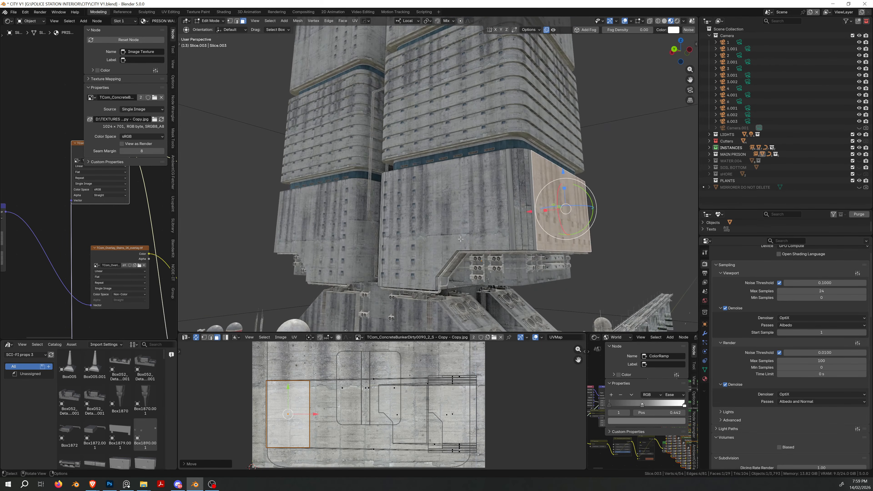
{"action": "scroll", "coordinate": [461, 239], "scroll_direction": "up", "scroll_amount": 3}
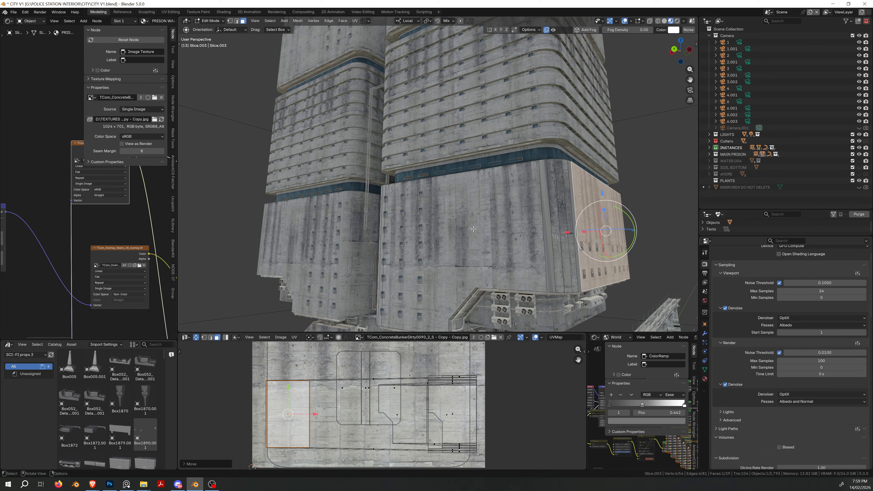
{"action": "left_click", "coordinate": [474, 229]}
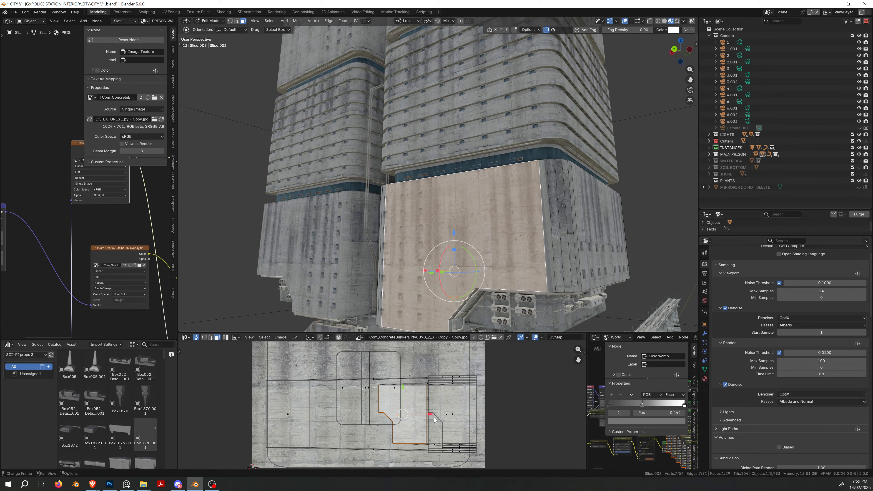
{"action": "middle_click_drag", "start_coordinate": [429, 319], "coordinate": [443, 318]}
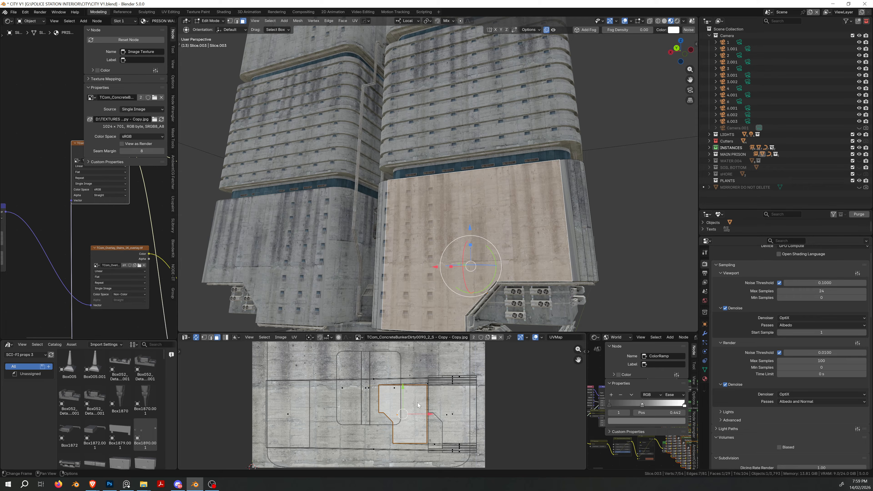
{"action": "left_click_drag", "start_coordinate": [427, 417], "coordinate": [427, 412]}
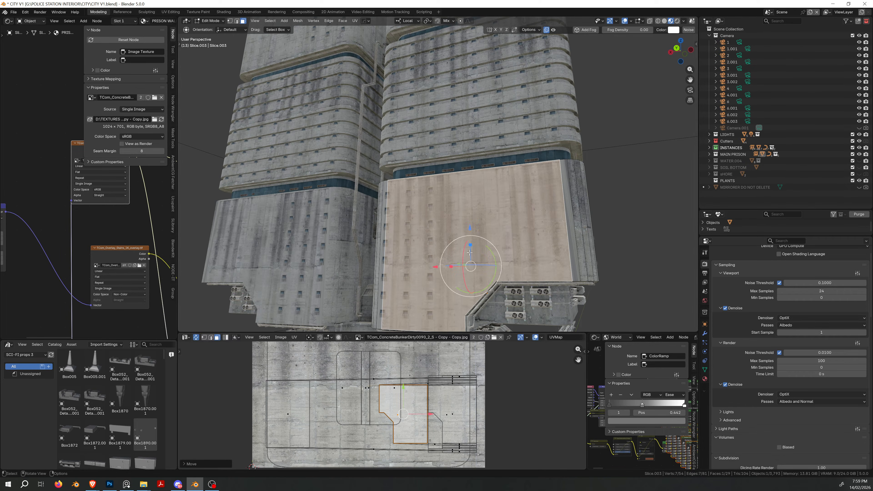
- Review the retextured tower from another angle, and switch to Photoshop to view the prison render's front gate up close
{"action": "mouse_move", "coordinate": [447, 261]}
{"action": "middle_mouse_down"}
{"action": "mouse_move", "coordinate": [423, 260]}
{"action": "mouse_move", "coordinate": [456, 255]}
{"action": "middle_mouse_up"}
{"action": "scroll", "coordinate": [424, 260], "scroll_direction": "down", "scroll_amount": 5}
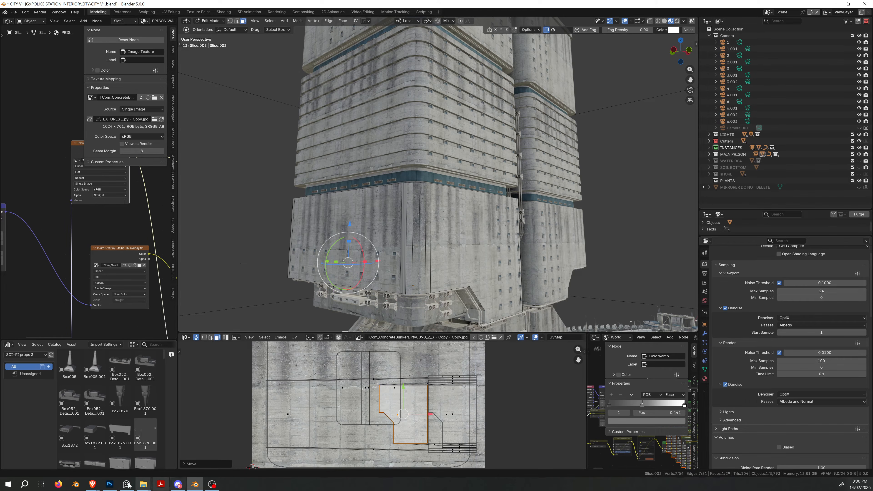
{"action": "left_click", "coordinate": [110, 484]}
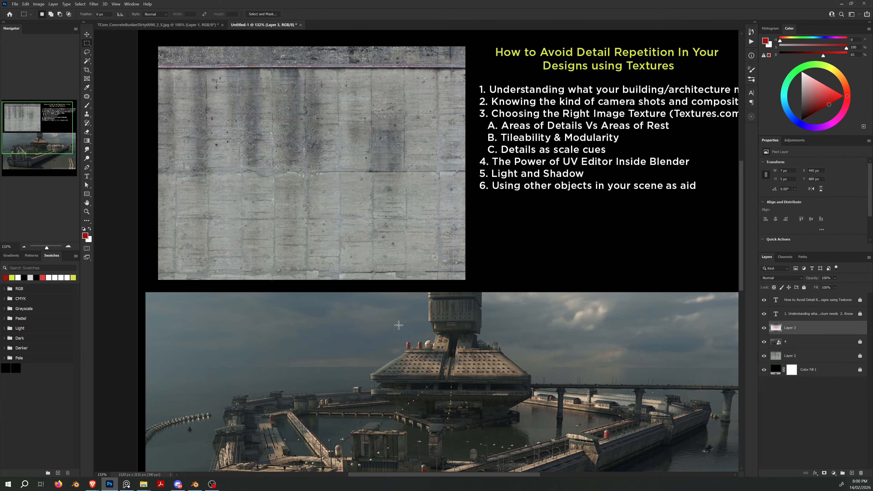
{"action": "scroll", "coordinate": [481, 409], "scroll_direction": "down", "scroll_amount": 3}
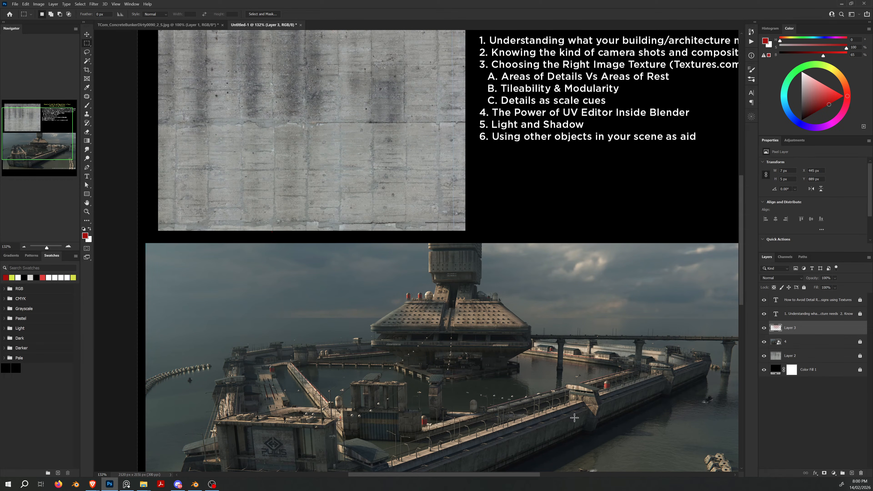
{"action": "scroll", "coordinate": [554, 422], "scroll_direction": "down", "scroll_amount": 1}
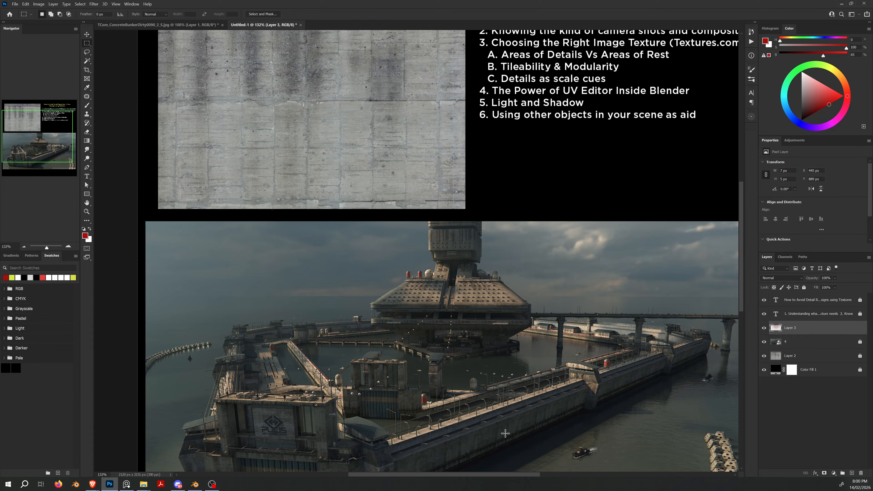
{"action": "scroll", "coordinate": [567, 400], "scroll_direction": "down", "scroll_amount": 3}
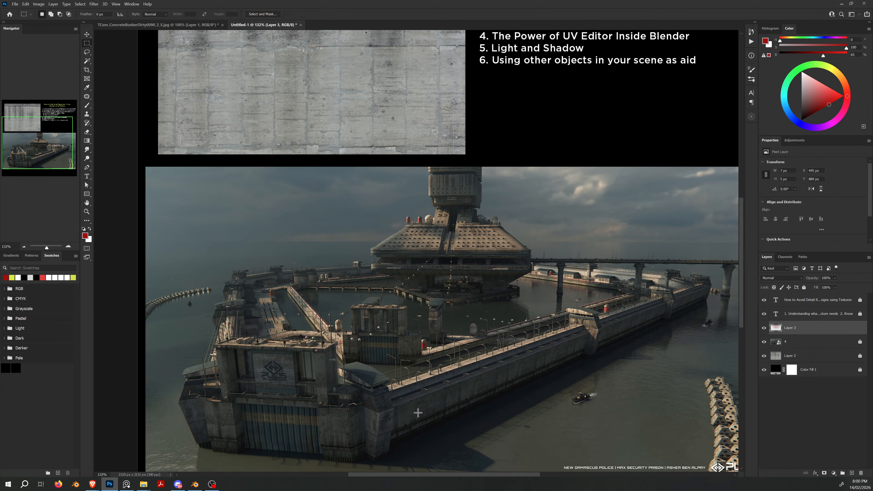
{"action": "scroll", "coordinate": [343, 437], "scroll_direction": "up", "scroll_amount": 5, "text": "alt"}
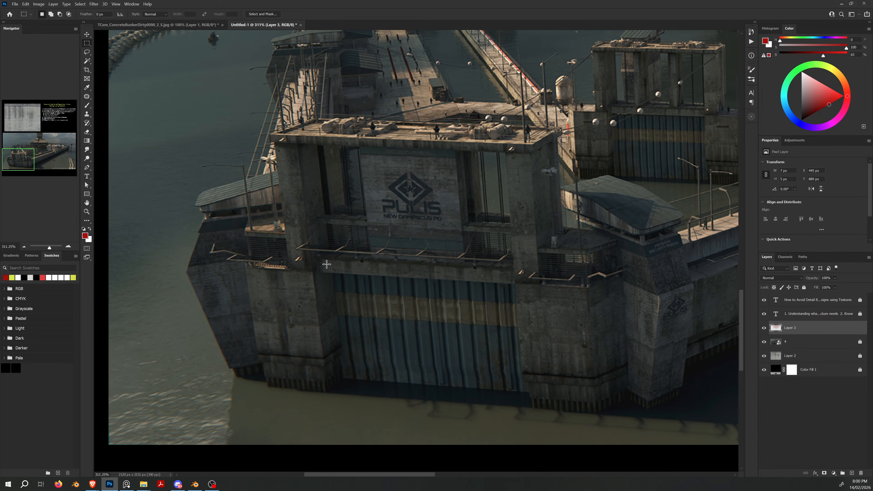
- Outline the concrete block to the left of the prison's front gate with red brush strokes
{"action": "key", "text": "b"}
{"action": "mouse_move", "coordinate": [245, 267]}
{"action": "left_mouse_down"}
{"action": "mouse_move", "coordinate": [260, 342]}
{"action": "mouse_move", "coordinate": [273, 355]}
{"action": "mouse_move", "coordinate": [310, 355]}
{"action": "mouse_move", "coordinate": [311, 268]}
{"action": "left_mouse_up"}
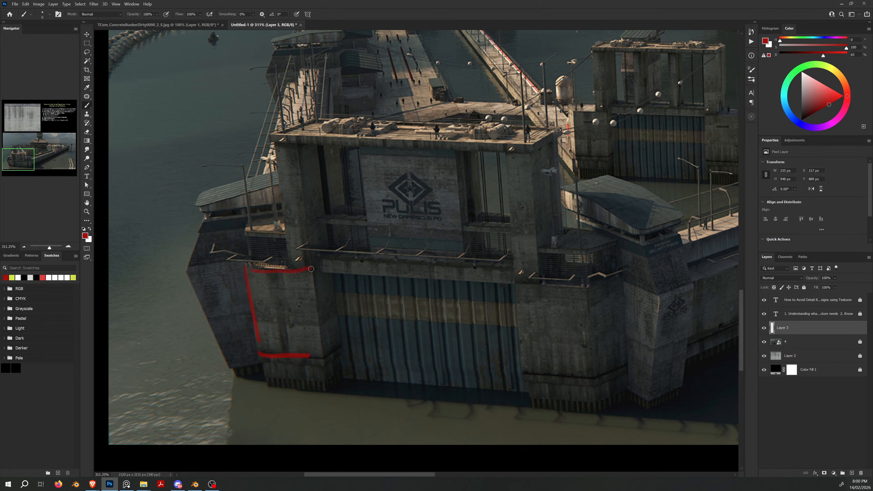
{"action": "key", "text": "ctrl+z"}
{"action": "left_click_drag", "start_coordinate": [299, 356], "coordinate": [321, 361]}
{"action": "left_click_drag", "start_coordinate": [309, 270], "coordinate": [322, 358]}
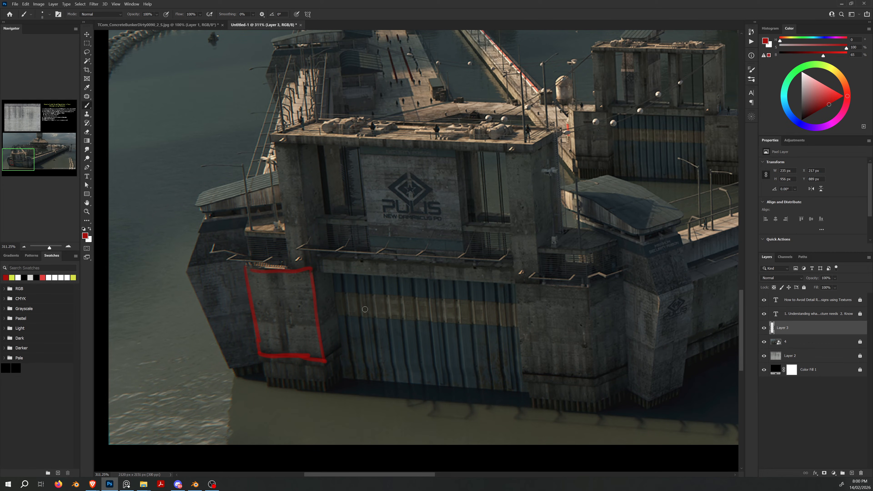
- Brush a red line across the gate and outline the matching concrete block on its right side in red
{"action": "mouse_move", "coordinate": [303, 317]}
{"action": "left_mouse_down"}
{"action": "mouse_move", "coordinate": [500, 313]}
{"action": "mouse_move", "coordinate": [517, 336]}
{"action": "mouse_move", "coordinate": [573, 363]}
{"action": "left_mouse_up"}
{"action": "mouse_move", "coordinate": [530, 279]}
{"action": "left_mouse_down"}
{"action": "mouse_move", "coordinate": [595, 367]}
{"action": "mouse_move", "coordinate": [536, 373]}
{"action": "left_mouse_up"}
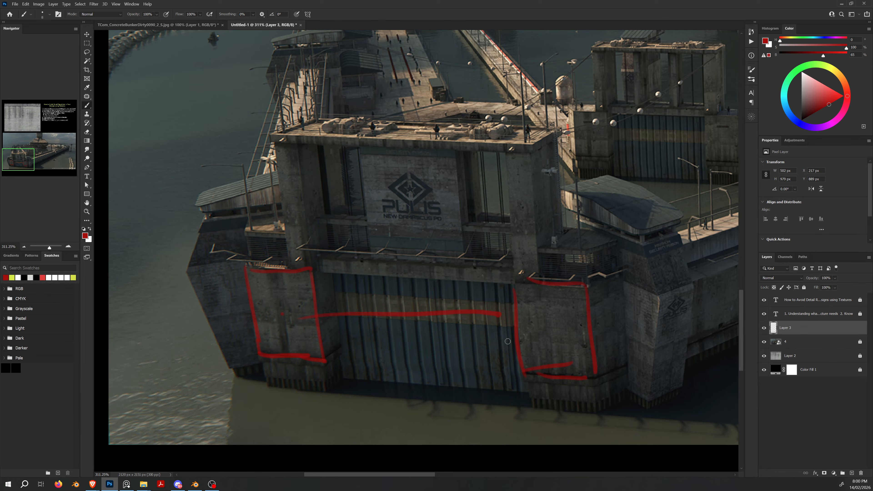
{"action": "left_click", "coordinate": [651, 314]}
- Outline the two upper pillars above the gate in red and undo the strokes around the right pillar
{"action": "mouse_move", "coordinate": [275, 143]}
{"action": "left_mouse_down"}
{"action": "mouse_move", "coordinate": [307, 142]}
{"action": "mouse_move", "coordinate": [284, 263]}
{"action": "left_mouse_up"}
{"action": "left_click_drag", "start_coordinate": [315, 143], "coordinate": [318, 256]}
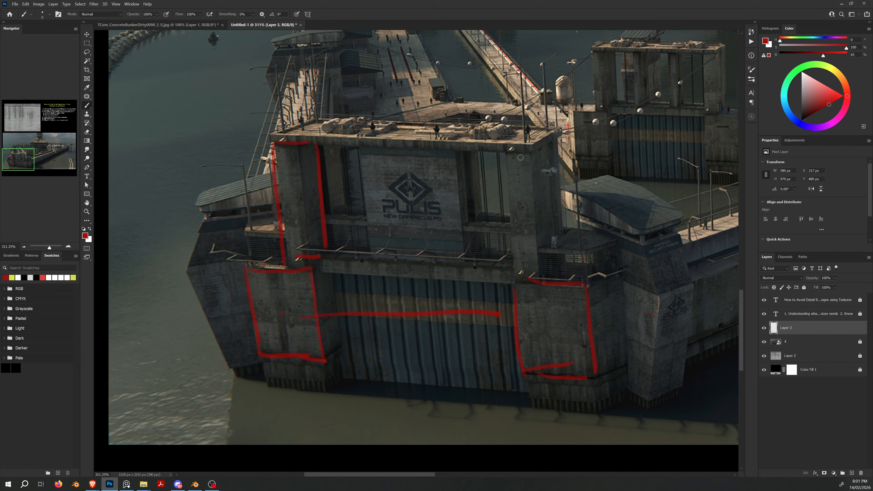
{"action": "left_click_drag", "start_coordinate": [552, 148], "coordinate": [567, 253]}
{"action": "left_click_drag", "start_coordinate": [512, 157], "coordinate": [524, 283]}
{"action": "left_click_drag", "start_coordinate": [560, 258], "coordinate": [529, 283]}
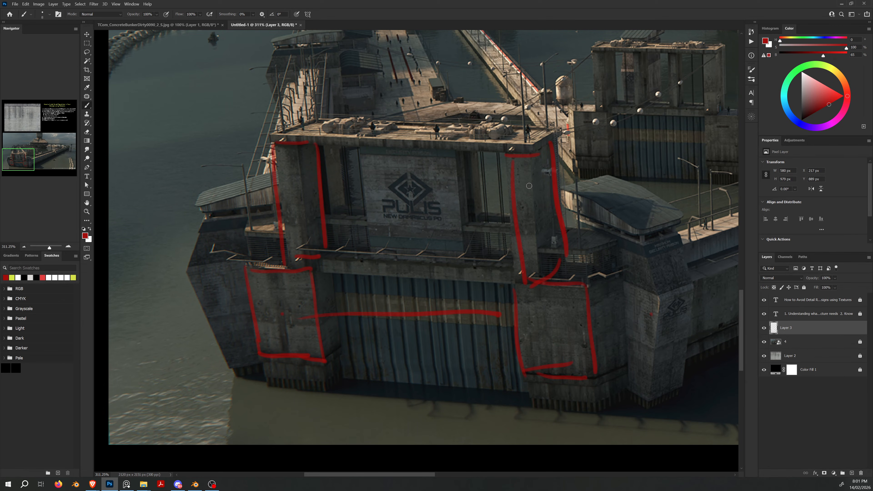
{"action": "left_click_drag", "start_coordinate": [508, 156], "coordinate": [513, 264]}
{"action": "key", "text": "ctrl+z"}
{"action": "key", "text": "ctrl+z"}
{"action": "key", "text": "ctrl+z"}
- Mark off and hatch the front face of the upper left gate pillar in red
{"action": "left_click_drag", "start_coordinate": [295, 145], "coordinate": [303, 255]}
{"action": "key", "text": "ctrl+z"}
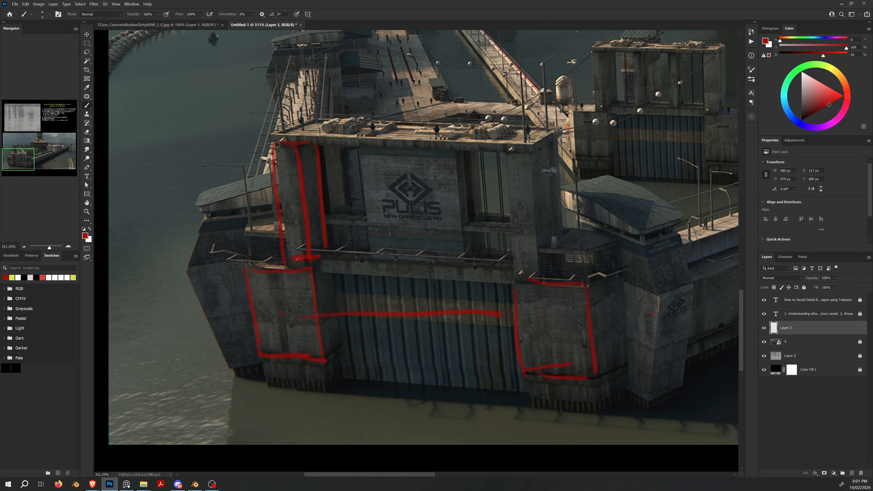
{"action": "left_click_drag", "start_coordinate": [278, 145], "coordinate": [298, 251]}
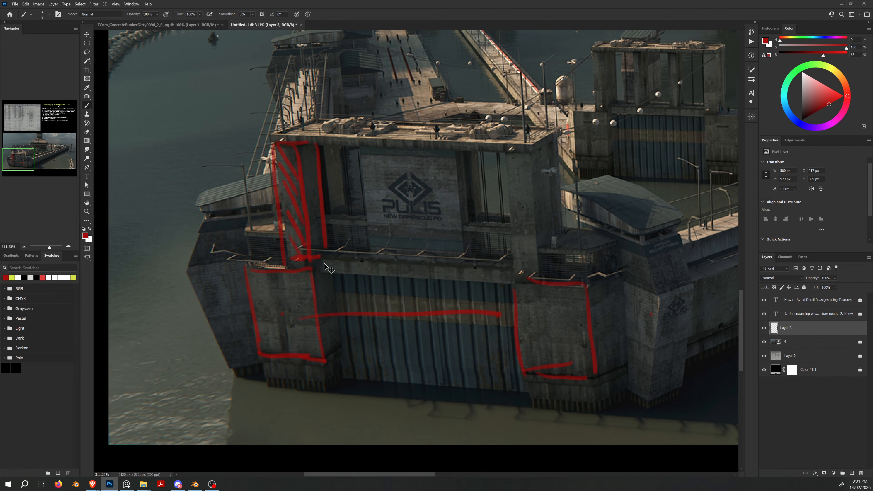
{"action": "left_click", "coordinate": [283, 245]}
- Undo the red hatching and outline strokes on the upper left gate pillar
{"action": "key", "text": "ctrl+z"}
{"action": "key", "text": "ctrl+z"}
{"action": "key", "text": "ctrl+z"}
{"action": "key", "text": "ctrl+z"}
{"action": "key", "text": "ctrl+z"}
{"action": "key", "text": "ctrl+z"}
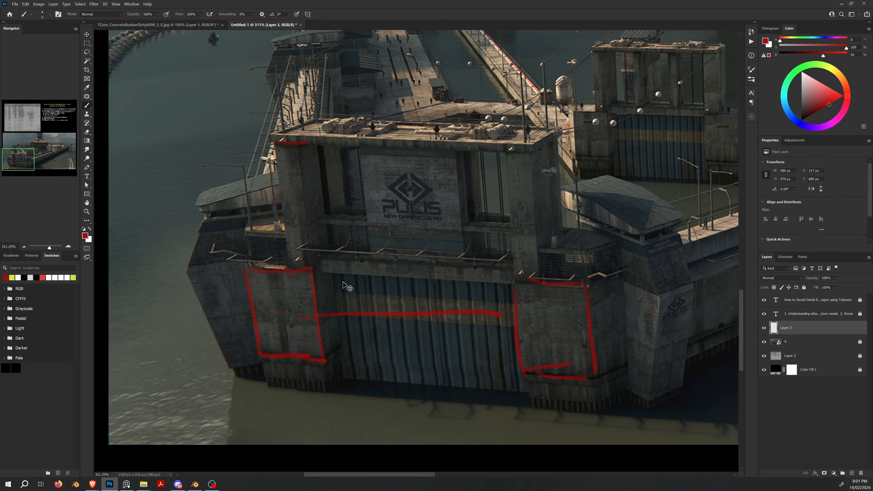
- Examine the gate structure and the adjoining outer walls in the prison render
{"action": "scroll", "coordinate": [358, 313], "scroll_direction": "down", "scroll_amount": 1}
{"action": "scroll", "coordinate": [358, 313], "scroll_direction": "down", "scroll_amount": 5, "text": "alt"}
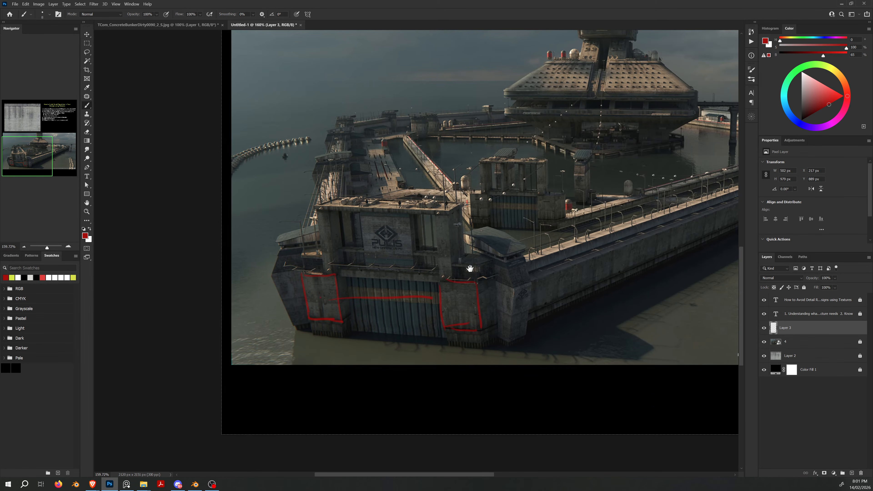
{"action": "left_click_drag", "start_coordinate": [470, 269], "coordinate": [390, 328]}
{"action": "scroll", "coordinate": [389, 328], "scroll_direction": "up", "scroll_amount": 2, "text": "alt"}
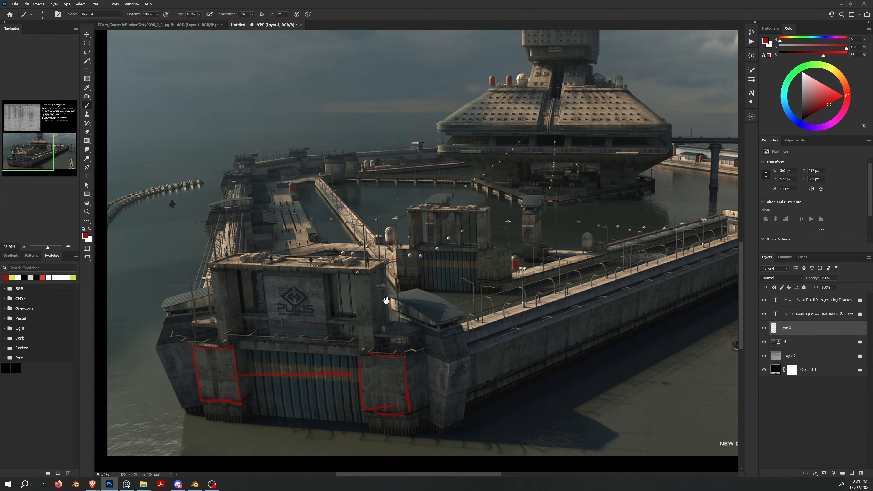
{"action": "scroll", "coordinate": [386, 300], "scroll_direction": "up", "scroll_amount": 1, "text": "alt"}
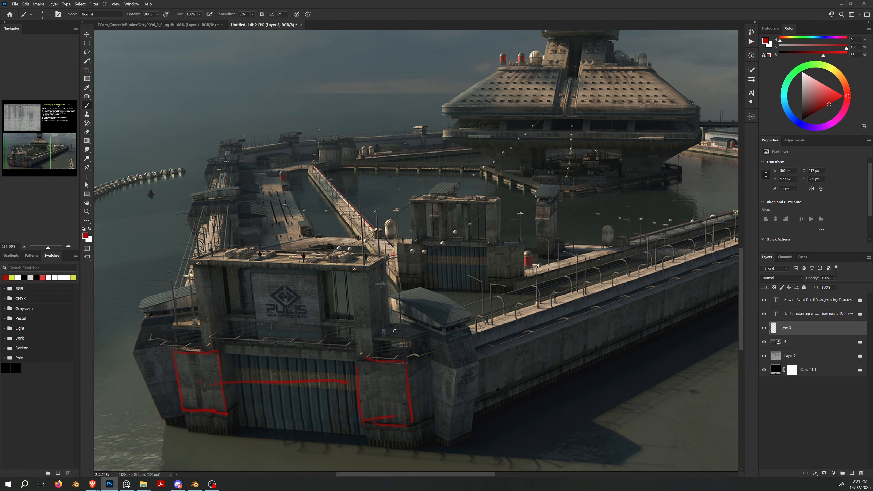
{"action": "left_click_drag", "start_coordinate": [458, 367], "coordinate": [376, 372]}
{"action": "scroll", "coordinate": [483, 356], "scroll_direction": "down", "scroll_amount": 3, "text": "alt"}
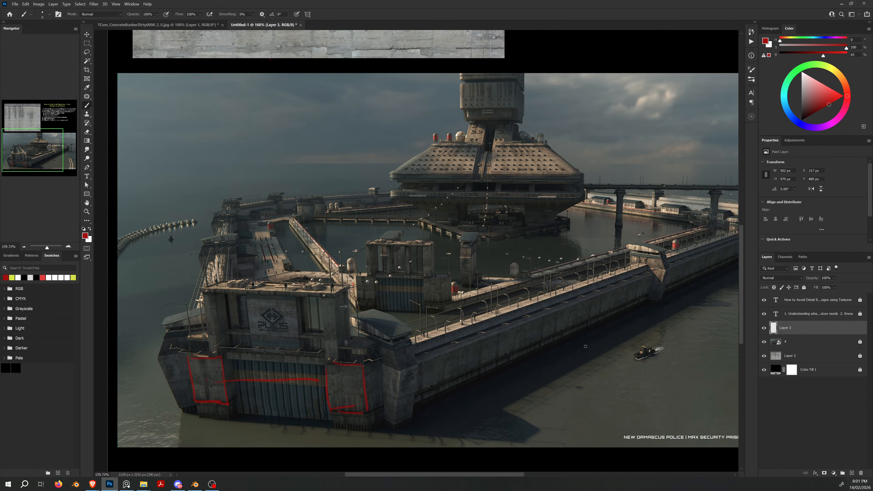
- Brush red circles and vertical marks along the long outer sea wall to show where texture details could repeat
{"action": "scroll", "coordinate": [515, 380], "scroll_direction": "up", "scroll_amount": 5, "text": "alt"}
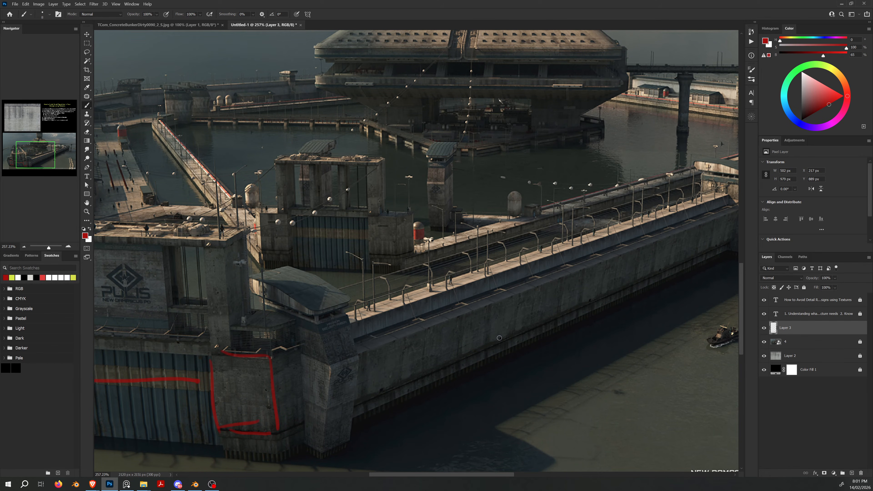
{"action": "left_click_drag", "start_coordinate": [470, 330], "coordinate": [488, 330]}
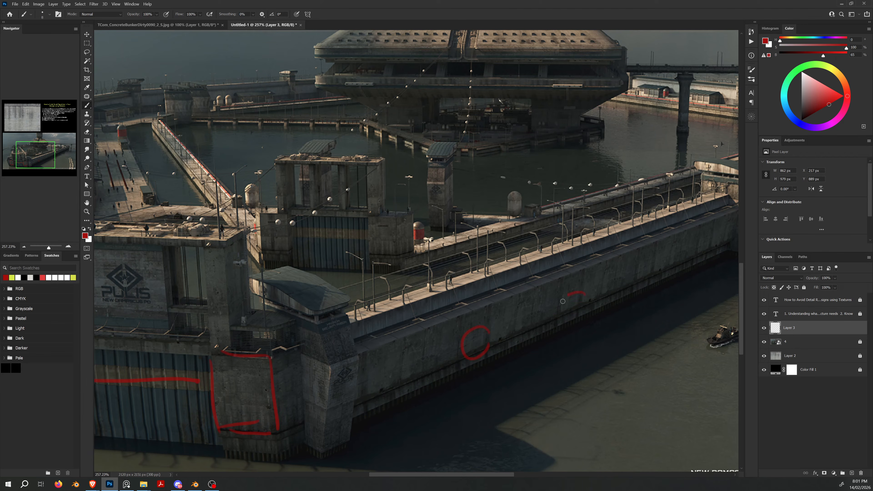
{"action": "left_click_drag", "start_coordinate": [562, 301], "coordinate": [577, 298]}
{"action": "left_click_drag", "start_coordinate": [652, 264], "coordinate": [564, 287]}
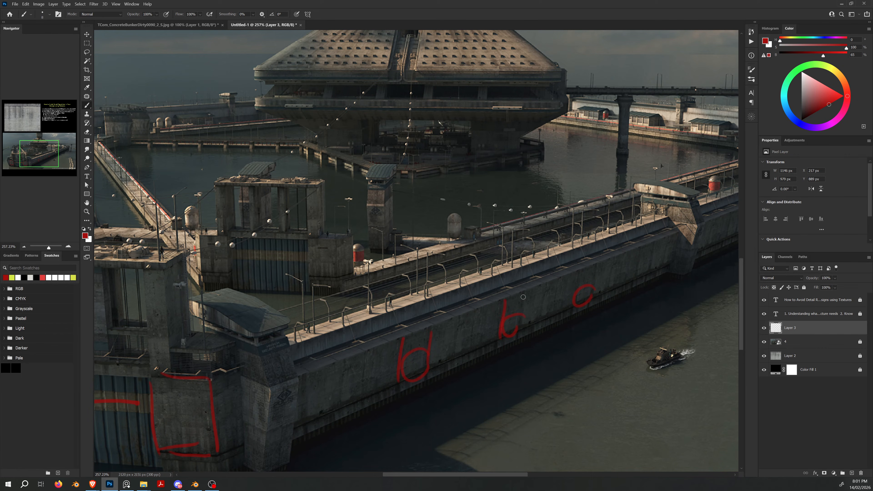
{"action": "left_click_drag", "start_coordinate": [521, 293], "coordinate": [512, 331]}
{"action": "left_click_drag", "start_coordinate": [581, 299], "coordinate": [623, 260]}
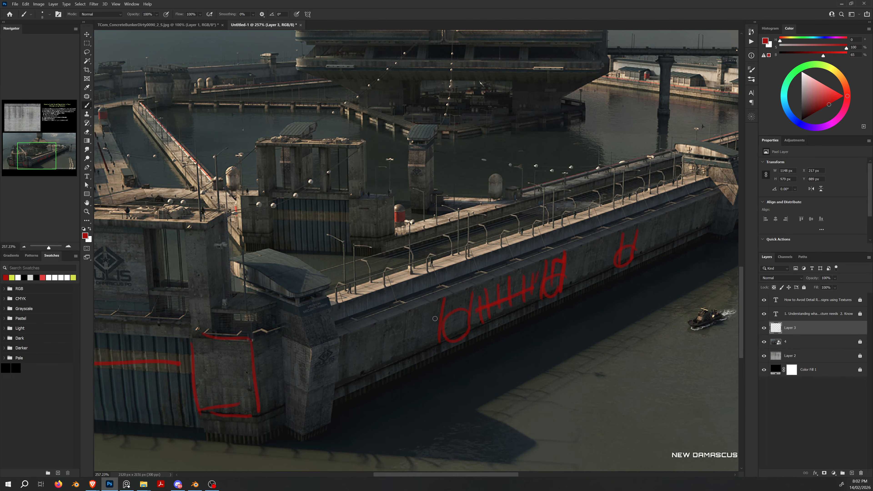
{"action": "mouse_move", "coordinate": [602, 243]}
{"action": "left_mouse_down"}
{"action": "mouse_move", "coordinate": [575, 279]}
{"action": "mouse_move", "coordinate": [603, 282]}
{"action": "left_mouse_up"}
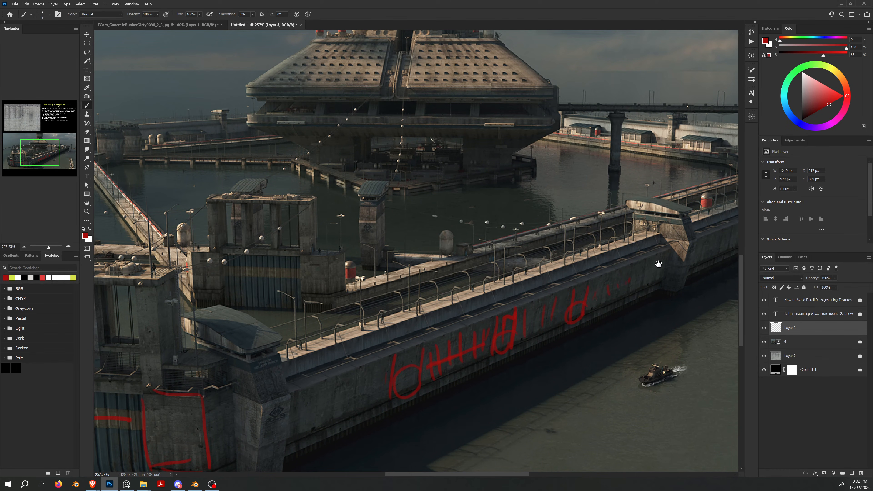
- Select the rectangular area around the red marks on the long sea wall and delete them
{"action": "scroll", "coordinate": [579, 296], "scroll_direction": "down", "scroll_amount": 3, "text": "alt"}
{"action": "scroll", "coordinate": [579, 296], "scroll_direction": "down", "scroll_amount": 3, "text": "alt"}
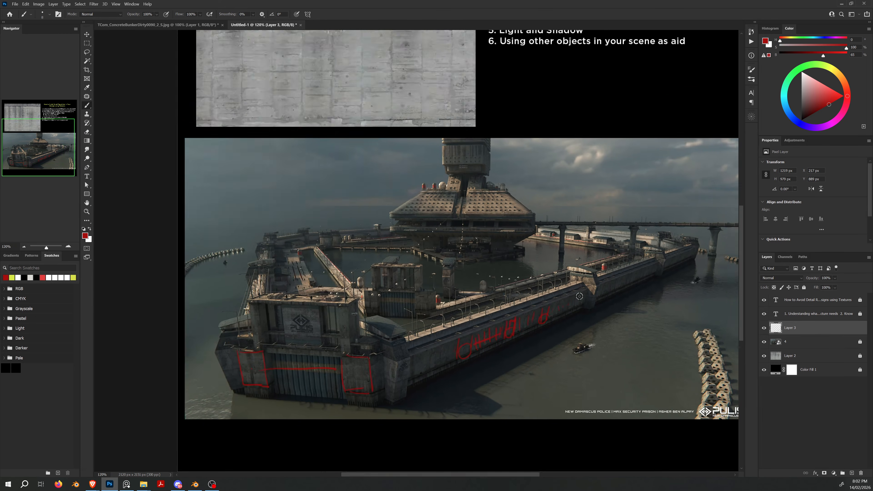
{"action": "key", "text": "m"}
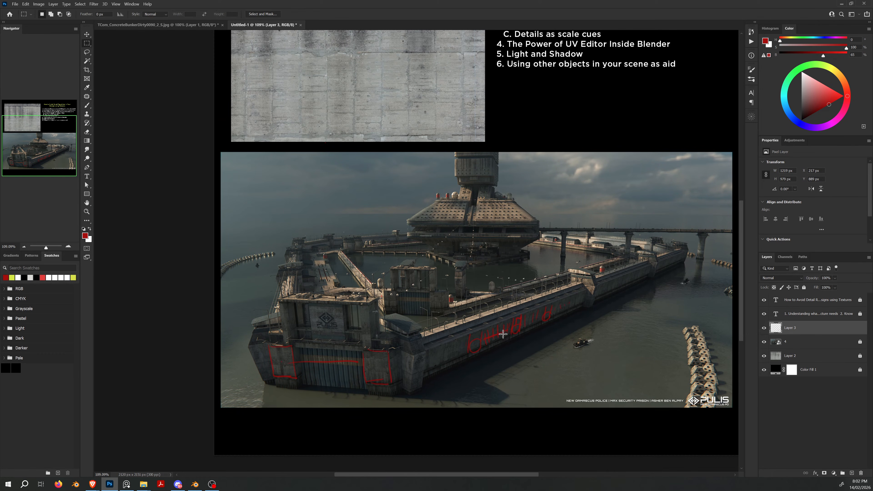
{"action": "mouse_move", "coordinate": [466, 283]}
{"action": "left_mouse_down"}
{"action": "mouse_move", "coordinate": [547, 414]}
{"action": "mouse_move", "coordinate": [605, 400]}
{"action": "mouse_move", "coordinate": [598, 394]}
{"action": "left_mouse_up"}
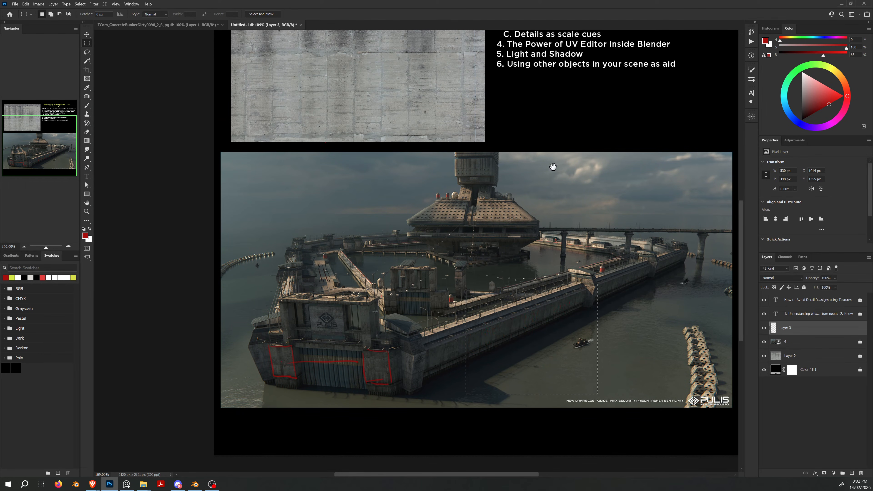
- Examine the central tower's sloped facade in the render alongside the concrete texture and topic list
{"action": "left_click_drag", "start_coordinate": [551, 165], "coordinate": [550, 258]}
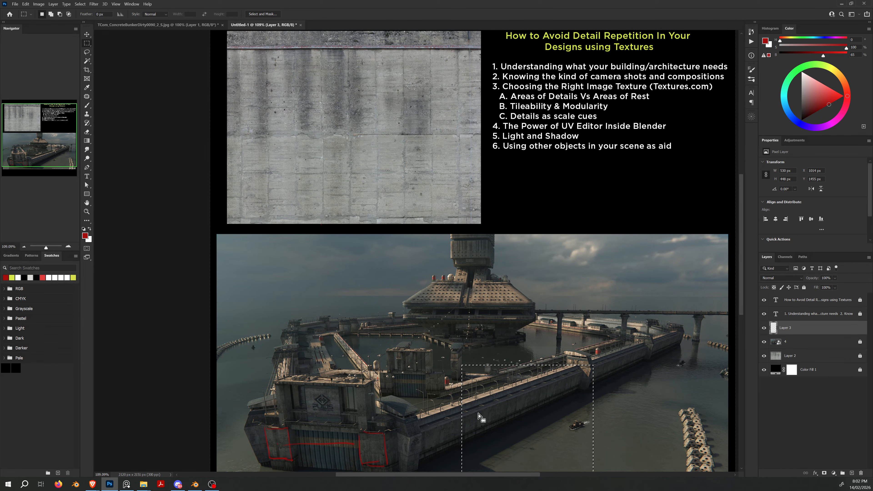
{"action": "scroll", "coordinate": [480, 307], "scroll_direction": "up", "scroll_amount": 5, "text": "alt"}
{"action": "scroll", "coordinate": [481, 308], "scroll_direction": "up", "scroll_amount": 4, "text": "alt"}
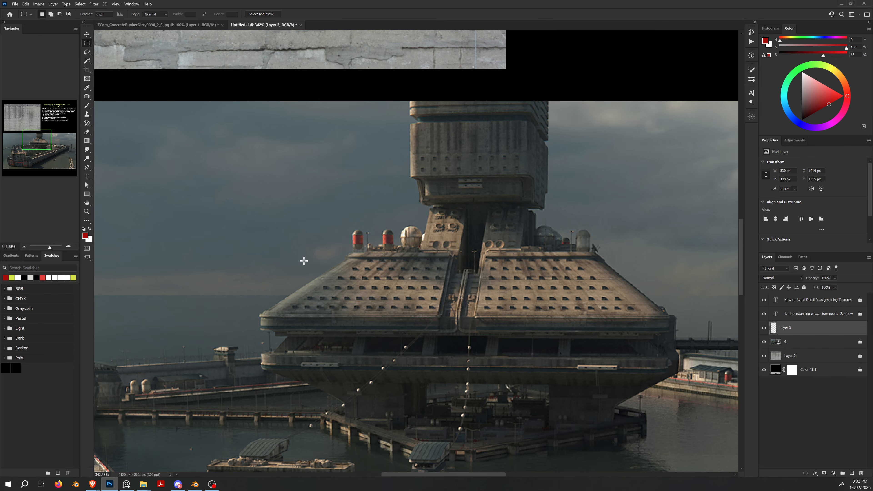
{"action": "scroll", "coordinate": [432, 282], "scroll_direction": "up", "scroll_amount": 2, "text": "alt"}
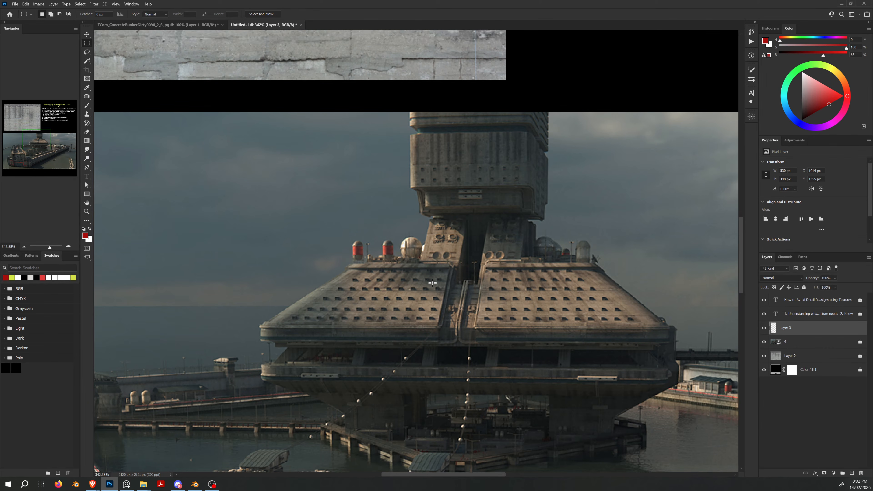
{"action": "key", "text": "b"}
{"action": "scroll", "coordinate": [430, 282], "scroll_direction": "up", "scroll_amount": 1}
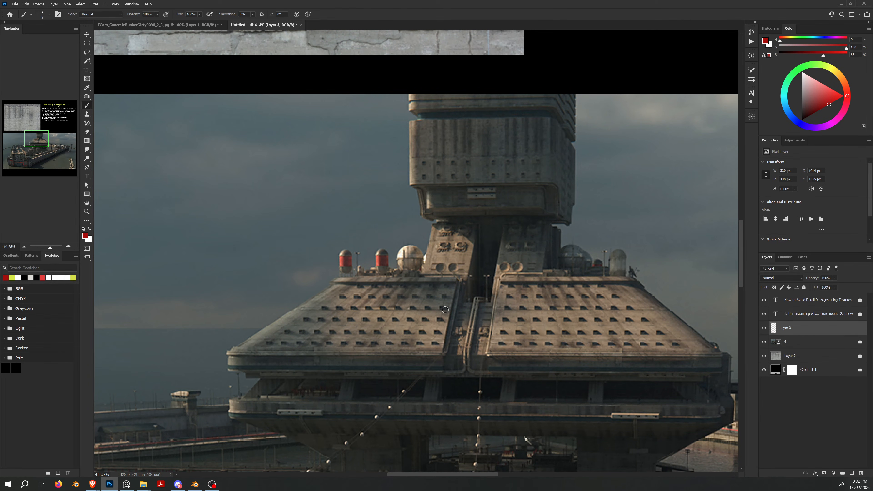
{"action": "scroll", "coordinate": [444, 310], "scroll_direction": "down", "scroll_amount": 10, "text": "alt"}
{"action": "scroll", "coordinate": [445, 309], "scroll_direction": "down", "scroll_amount": 1}
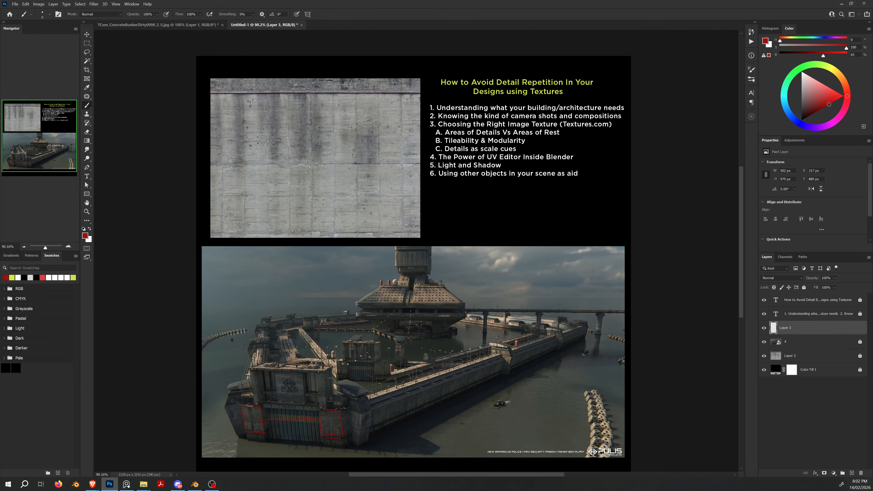
{"action": "scroll", "coordinate": [386, 294], "scroll_direction": "up", "scroll_amount": 12, "text": "alt"}
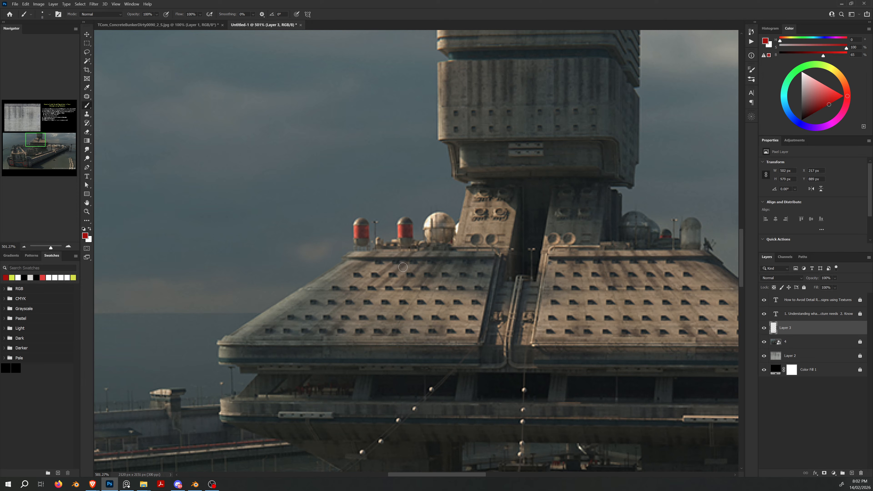
- Reduce the brush size and circle two areas on the left sloped facade in red, one near its upper edge and one lower down
{"action": "key", "text": "bracketleft"}
{"action": "key", "text": "bracketleft"}
{"action": "key", "text": "bracketleft"}
{"action": "key", "text": "bracketleft"}
{"action": "mouse_move", "coordinate": [483, 245]}
{"action": "left_mouse_down"}
{"action": "mouse_move", "coordinate": [426, 247]}
{"action": "mouse_move", "coordinate": [429, 284]}
{"action": "mouse_move", "coordinate": [493, 250]}
{"action": "left_mouse_up"}
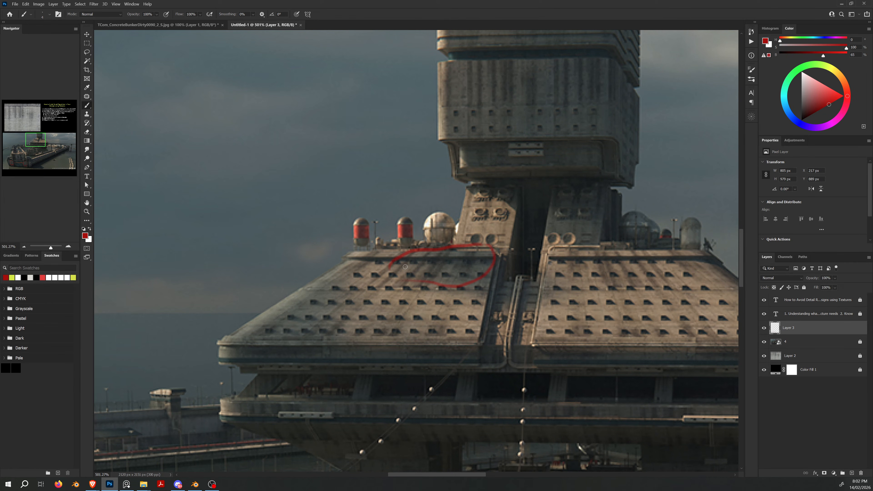
{"action": "left_click_drag", "start_coordinate": [405, 266], "coordinate": [426, 287]}
{"action": "mouse_move", "coordinate": [353, 331]}
{"action": "left_mouse_down"}
{"action": "mouse_move", "coordinate": [310, 288]}
{"action": "mouse_move", "coordinate": [365, 321]}
{"action": "left_mouse_up"}
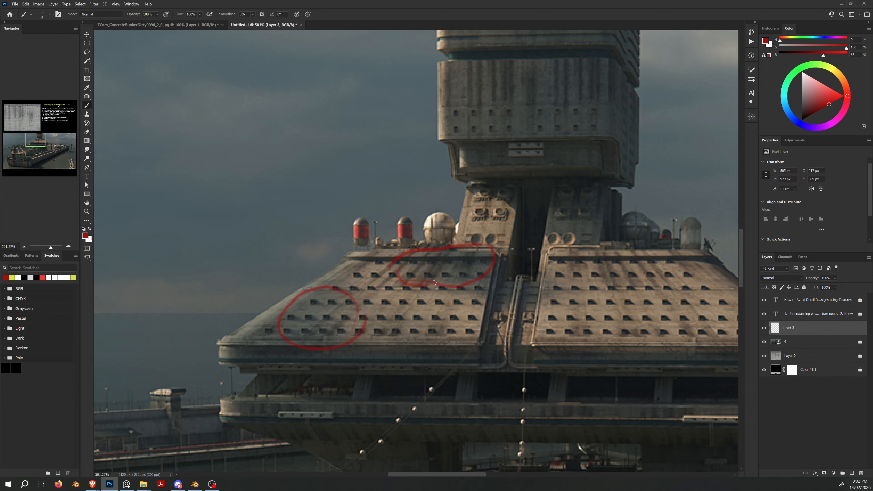
{"action": "mouse_move", "coordinate": [446, 279]}
{"action": "left_mouse_down"}
{"action": "mouse_move", "coordinate": [402, 310]}
{"action": "mouse_move", "coordinate": [411, 283]}
{"action": "left_mouse_up"}
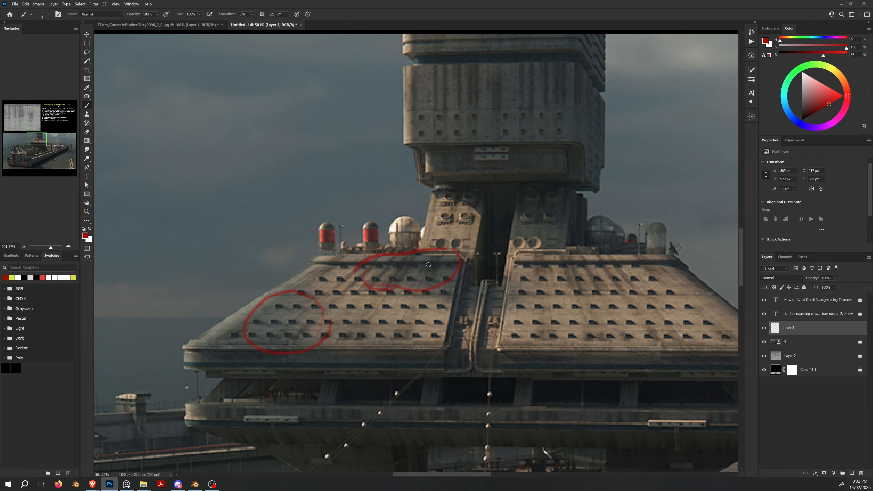
- Pick a yellow-green brush colour and paint short streak marks below the upper edges of both sloped facades
{"action": "left_click", "coordinate": [827, 66]}
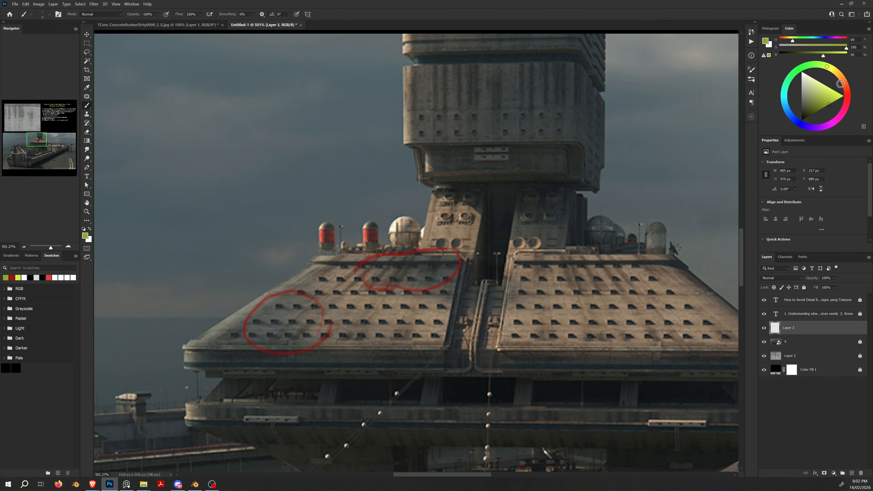
{"action": "left_click", "coordinate": [841, 84]}
{"action": "left_click", "coordinate": [828, 97]}
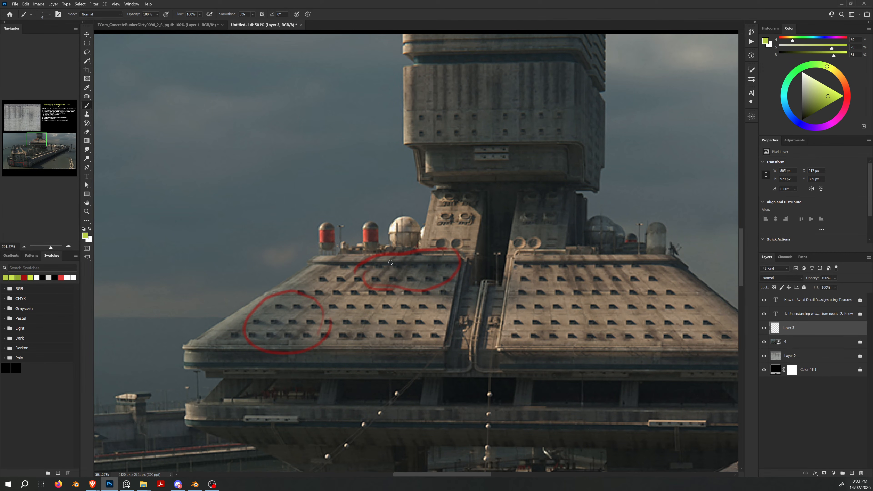
{"action": "left_click_drag", "start_coordinate": [393, 258], "coordinate": [380, 284]}
{"action": "mouse_move", "coordinate": [410, 256]}
{"action": "left_mouse_down"}
{"action": "mouse_move", "coordinate": [397, 279]}
{"action": "mouse_move", "coordinate": [423, 267]}
{"action": "left_mouse_up"}
{"action": "left_click_drag", "start_coordinate": [436, 259], "coordinate": [428, 276]}
{"action": "mouse_move", "coordinate": [538, 256]}
{"action": "left_mouse_down"}
{"action": "mouse_move", "coordinate": [540, 277]}
{"action": "mouse_move", "coordinate": [581, 289]}
{"action": "left_mouse_up"}
{"action": "mouse_move", "coordinate": [582, 257]}
{"action": "left_mouse_down"}
{"action": "mouse_move", "coordinate": [595, 289]}
{"action": "mouse_move", "coordinate": [606, 271]}
{"action": "left_mouse_up"}
{"action": "left_click_drag", "start_coordinate": [610, 255], "coordinate": [621, 278]}
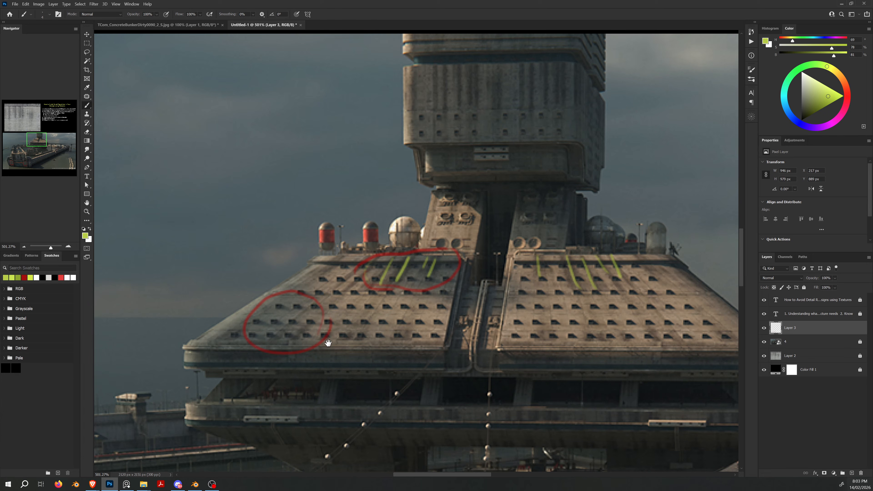
- Paint yellow-green streak marks near the lower outer corners of both sloped facades
{"action": "left_click_drag", "start_coordinate": [327, 340], "coordinate": [315, 326]}
{"action": "left_click_drag", "start_coordinate": [277, 344], "coordinate": [292, 327]}
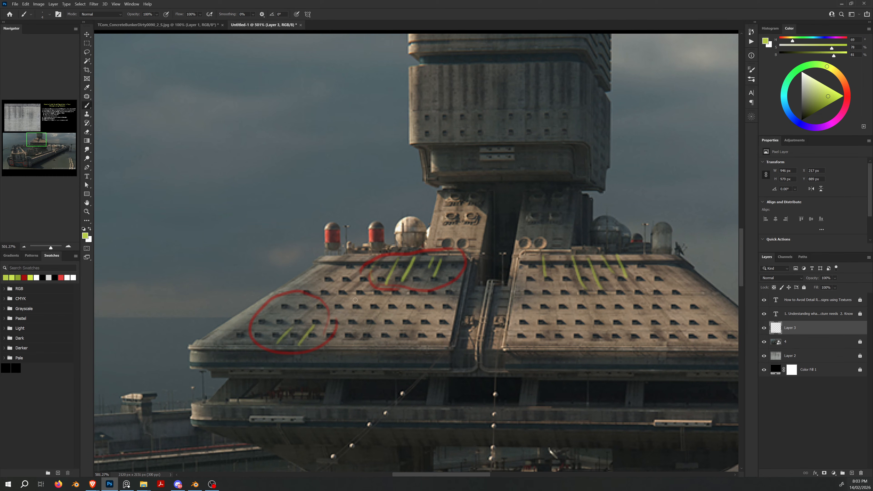
{"action": "left_click_drag", "start_coordinate": [345, 292], "coordinate": [432, 310]}
{"action": "mouse_move", "coordinate": [570, 348]}
{"action": "left_mouse_down"}
{"action": "mouse_move", "coordinate": [584, 366]}
{"action": "mouse_move", "coordinate": [601, 367]}
{"action": "left_mouse_up"}
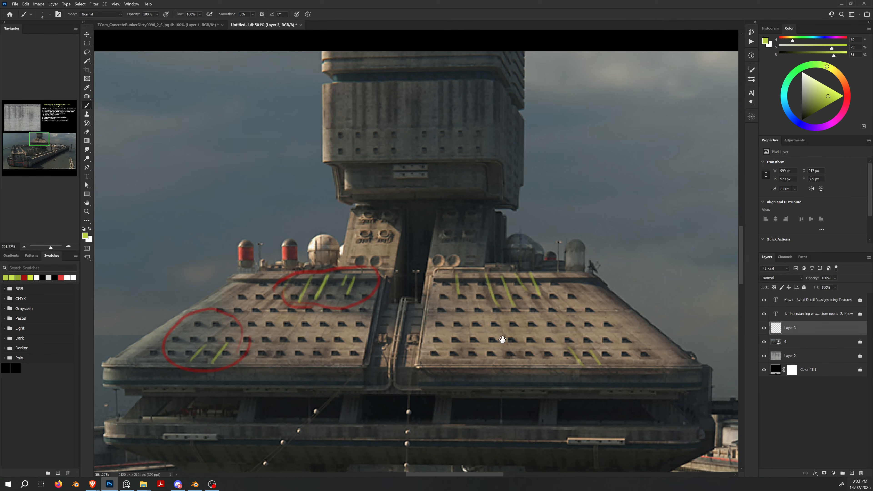
- Pick a lighter yellow brush colour and circle most of the right sloped facade
{"action": "left_click_drag", "start_coordinate": [473, 331], "coordinate": [508, 324]}
{"action": "left_click", "coordinate": [833, 69]}
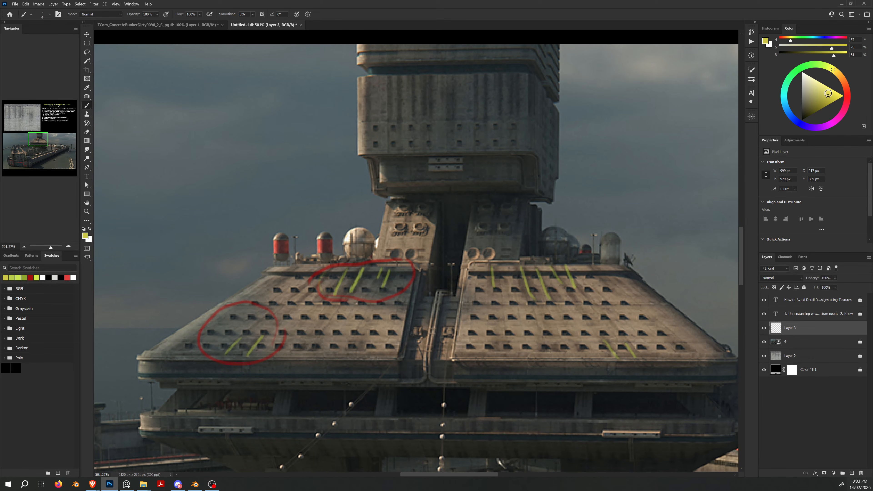
{"action": "left_click", "coordinate": [830, 92]}
{"action": "mouse_move", "coordinate": [581, 275]}
{"action": "left_mouse_down"}
{"action": "mouse_move", "coordinate": [506, 269]}
{"action": "mouse_move", "coordinate": [492, 367]}
{"action": "mouse_move", "coordinate": [631, 324]}
{"action": "mouse_move", "coordinate": [562, 271]}
{"action": "mouse_move", "coordinate": [631, 311]}
{"action": "left_mouse_up"}
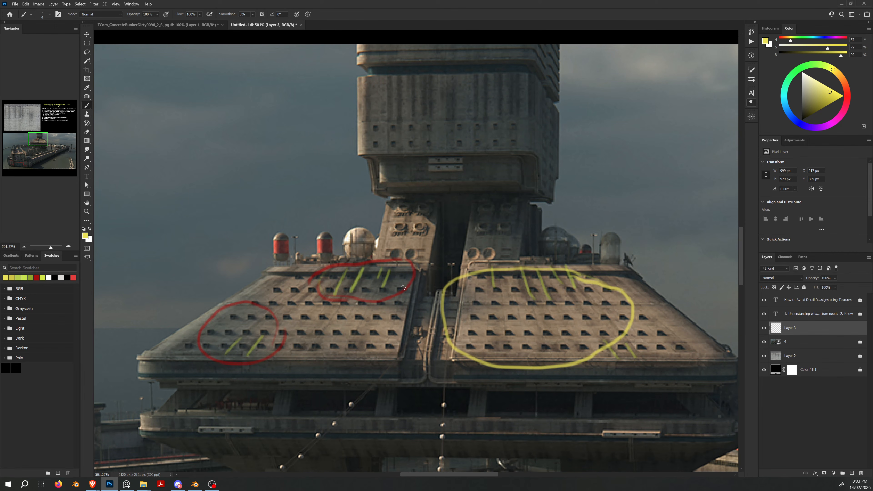
{"action": "mouse_move", "coordinate": [403, 288]}
{"action": "left_mouse_down"}
{"action": "mouse_move", "coordinate": [252, 290]}
{"action": "mouse_move", "coordinate": [411, 329]}
{"action": "mouse_move", "coordinate": [372, 261]}
{"action": "left_mouse_up"}
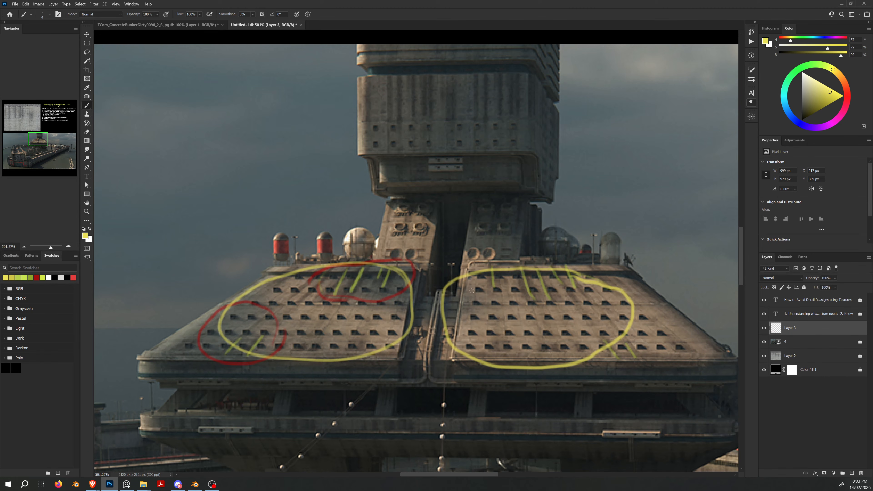
{"action": "key", "text": "ctrl+z"}
- Paint yellow strokes over and between the streak marks on both facades to link neighbouring texture details
{"action": "scroll", "coordinate": [546, 306], "scroll_direction": "left", "scroll_amount": 2, "text": "ctrl"}
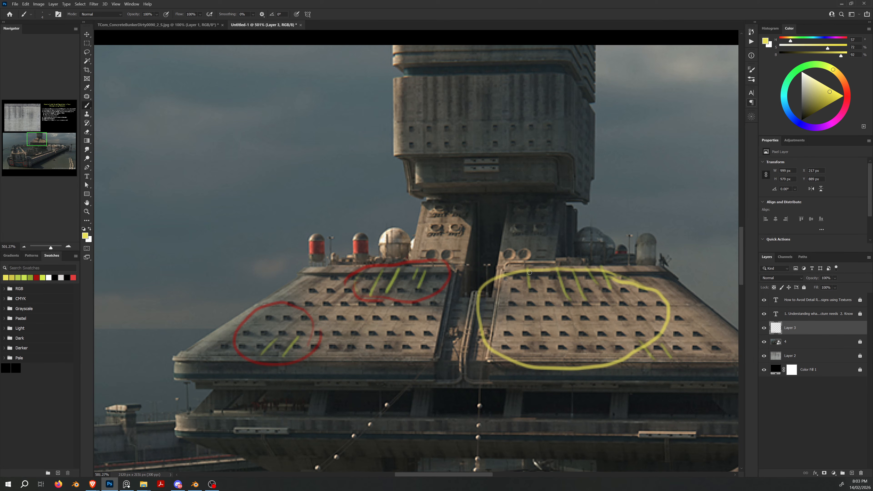
{"action": "left_click_drag", "start_coordinate": [529, 274], "coordinate": [533, 286]}
{"action": "left_click_drag", "start_coordinate": [560, 270], "coordinate": [570, 298]}
{"action": "mouse_move", "coordinate": [426, 273]}
{"action": "left_mouse_down"}
{"action": "mouse_move", "coordinate": [420, 287]}
{"action": "mouse_move", "coordinate": [396, 278]}
{"action": "left_mouse_up"}
{"action": "left_click_drag", "start_coordinate": [534, 277], "coordinate": [577, 277]}
{"action": "left_click_drag", "start_coordinate": [395, 274], "coordinate": [416, 273]}
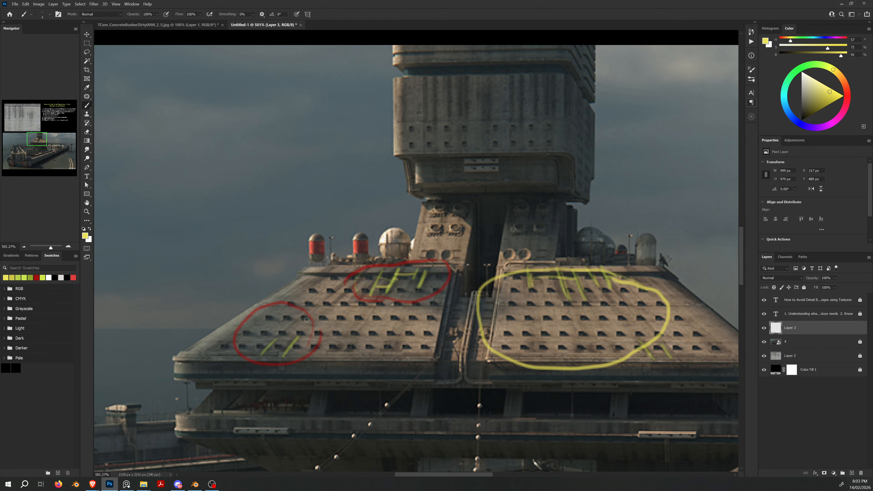
{"action": "left_click_drag", "start_coordinate": [269, 341], "coordinate": [259, 347]}
- Examine the annotated sloped facades alongside the concrete texture and the topic list
{"action": "scroll", "coordinate": [526, 304], "scroll_direction": "up", "scroll_amount": 1}
{"action": "scroll", "coordinate": [526, 305], "scroll_direction": "right", "scroll_amount": 1}
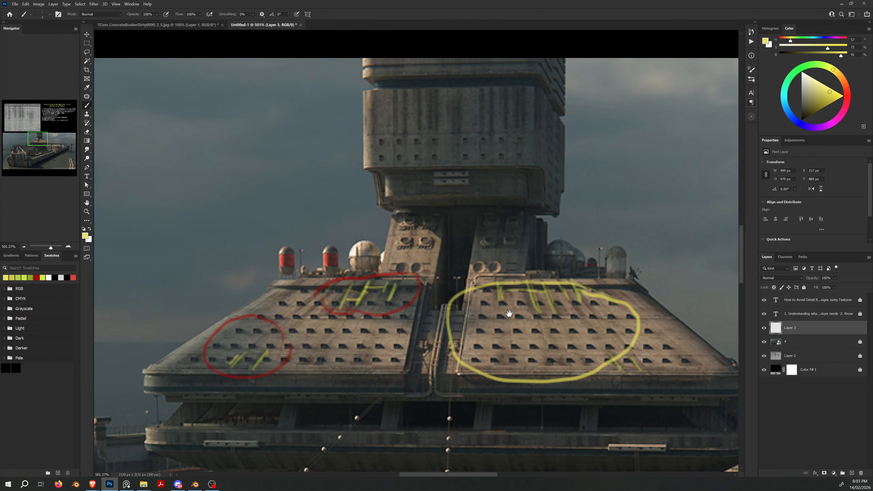
{"action": "scroll", "coordinate": [515, 289], "scroll_direction": "down", "scroll_amount": 3, "text": "alt"}
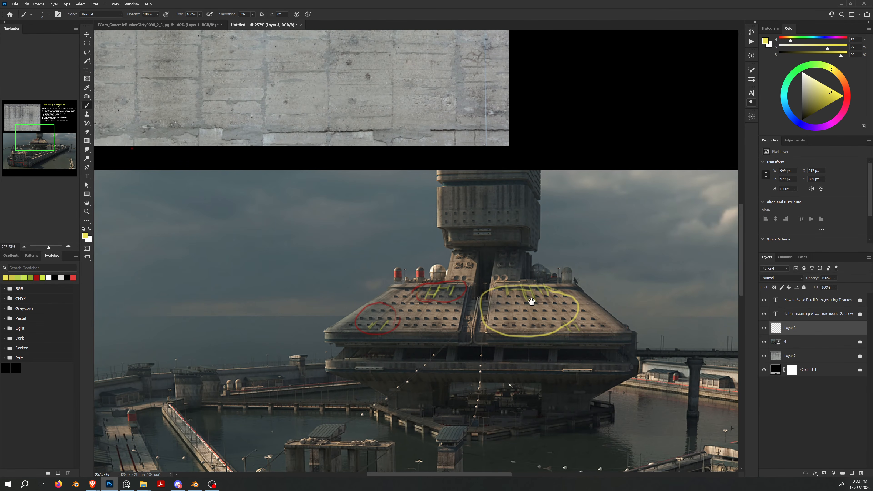
{"action": "scroll", "coordinate": [526, 311], "scroll_direction": "up", "scroll_amount": 1}
{"action": "scroll", "coordinate": [527, 313], "scroll_direction": "down", "scroll_amount": 1}
{"action": "scroll", "coordinate": [529, 312], "scroll_direction": "up", "scroll_amount": 1, "text": "alt"}
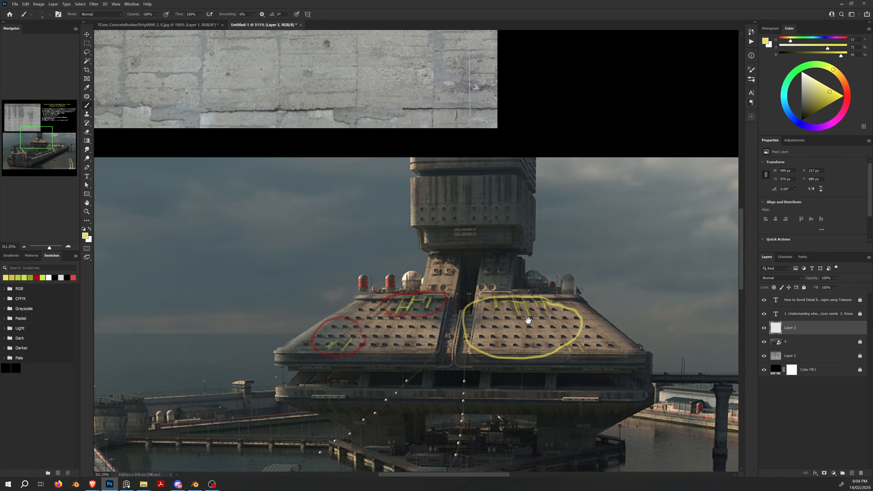
{"action": "scroll", "coordinate": [517, 354], "scroll_direction": "up", "scroll_amount": 2, "text": "alt"}
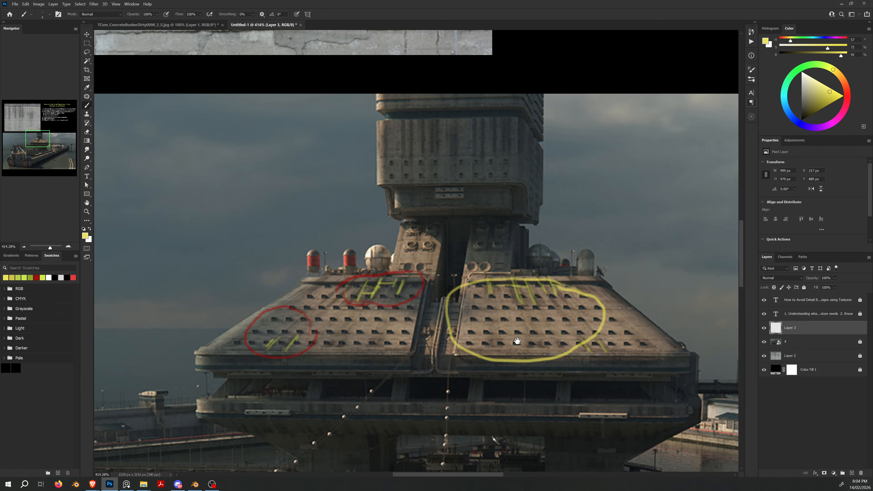
{"action": "scroll", "coordinate": [516, 345], "scroll_direction": "up", "scroll_amount": 1}
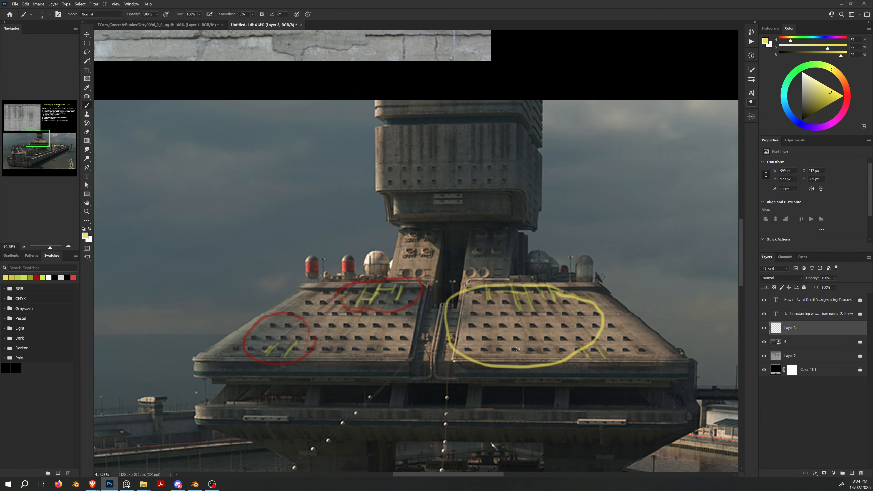
{"action": "scroll", "coordinate": [525, 350], "scroll_direction": "down", "scroll_amount": 5, "text": "alt"}
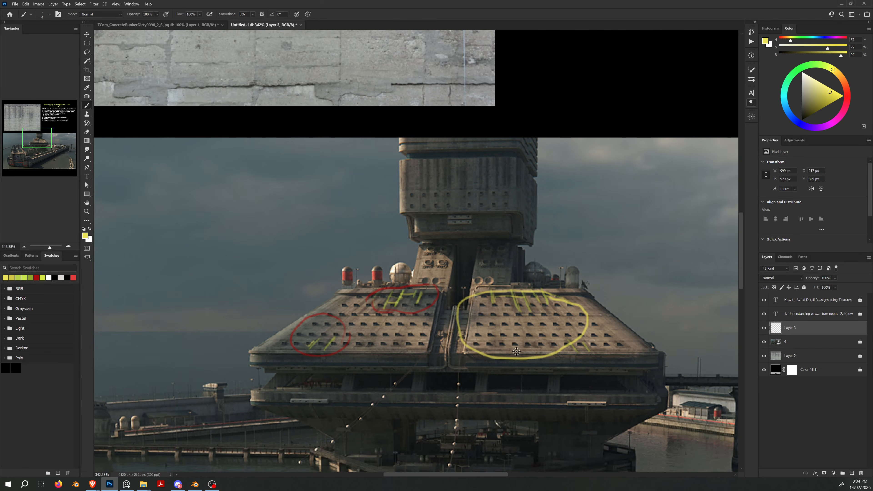
{"action": "scroll", "coordinate": [518, 346], "scroll_direction": "down", "scroll_amount": 2, "text": "alt"}
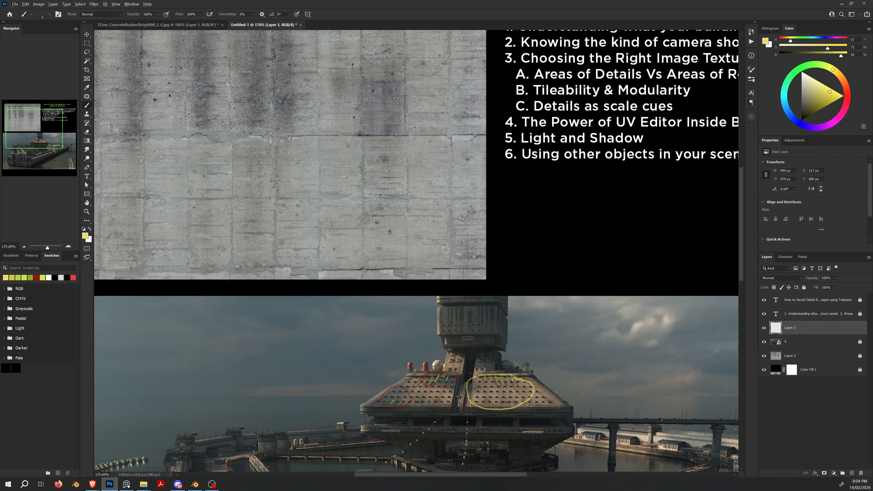
{"action": "scroll", "coordinate": [578, 260], "scroll_direction": "down", "scroll_amount": 3, "text": "alt"}
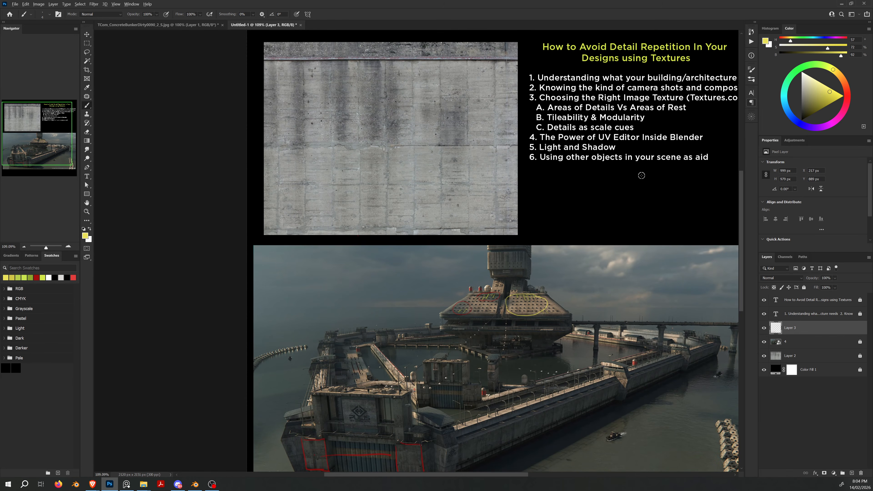
{"action": "scroll", "coordinate": [641, 176], "scroll_direction": "up", "scroll_amount": 2, "text": "alt"}
{"action": "scroll", "coordinate": [456, 372], "scroll_direction": "up", "scroll_amount": 1, "text": "alt"}
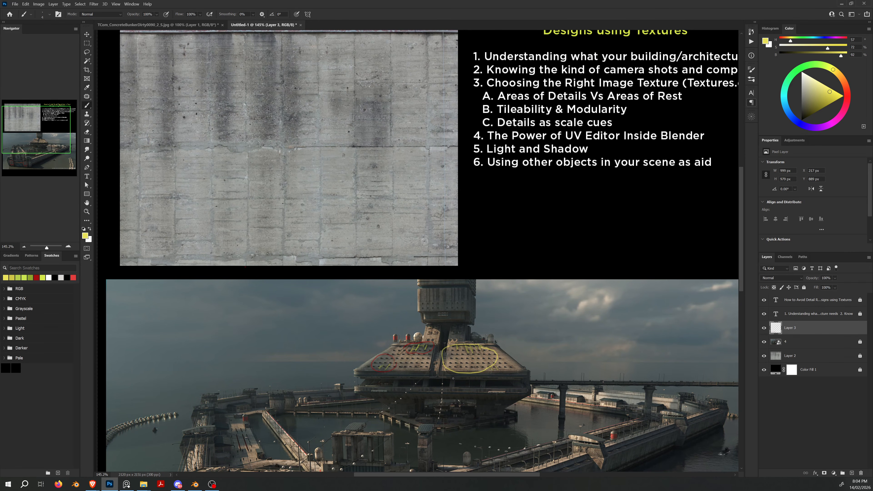
{"action": "scroll", "coordinate": [469, 350], "scroll_direction": "up", "scroll_amount": 1, "text": "alt"}
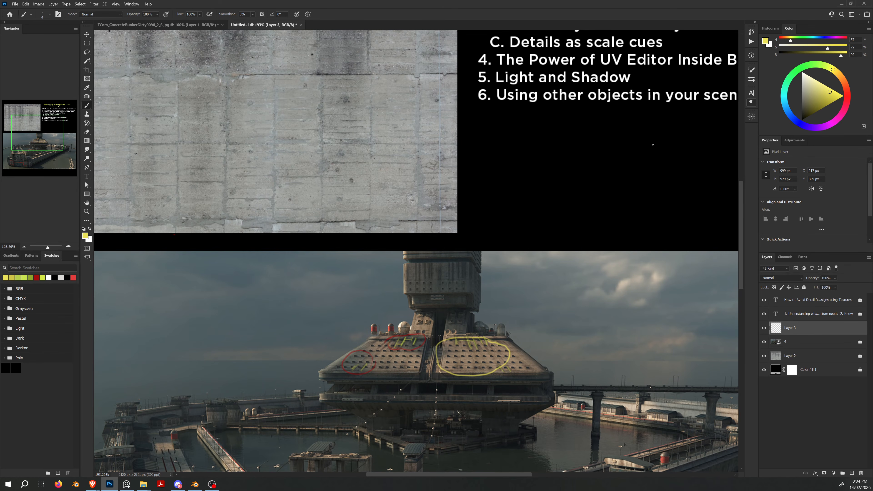
{"action": "scroll", "coordinate": [588, 128], "scroll_direction": "down", "scroll_amount": 3, "text": "alt"}
{"action": "scroll", "coordinate": [664, 174], "scroll_direction": "up", "scroll_amount": 2, "text": "alt"}
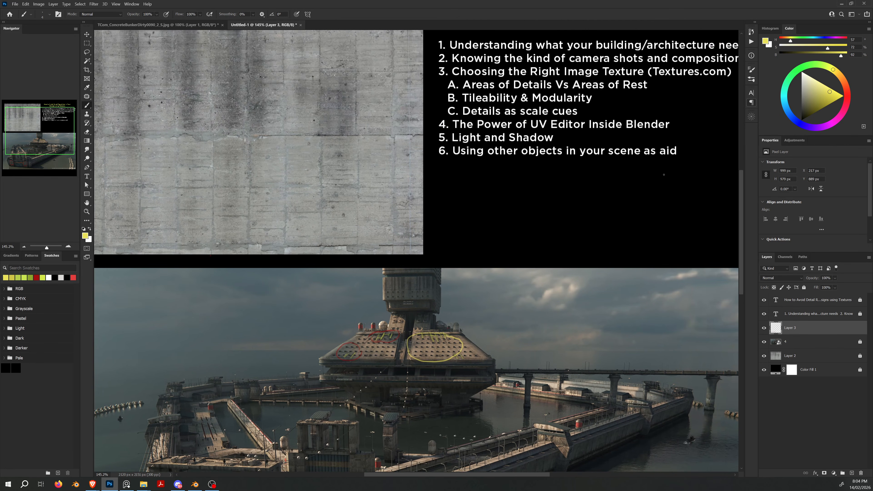
- Examine the prison render from the front gate and inner harbour structures up to the central tower
{"action": "left_click_drag", "start_coordinate": [438, 327], "coordinate": [480, 271]}
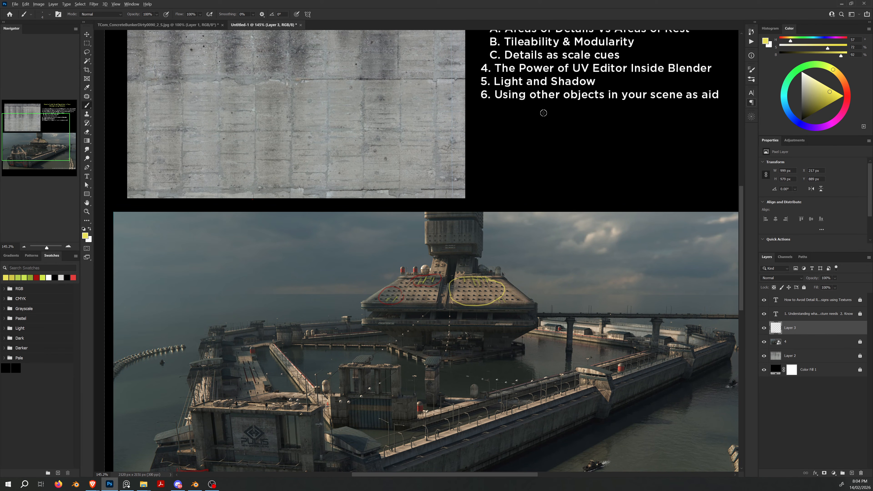
{"action": "scroll", "coordinate": [544, 111], "scroll_direction": "up", "scroll_amount": 1, "text": "alt"}
{"action": "left_click_drag", "start_coordinate": [426, 278], "coordinate": [476, 209]}
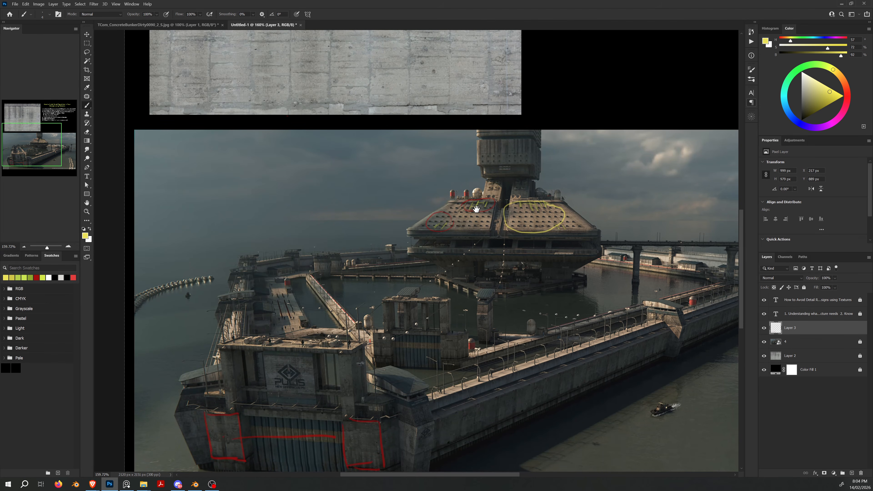
{"action": "scroll", "coordinate": [476, 209], "scroll_direction": "up", "scroll_amount": 5, "text": "alt"}
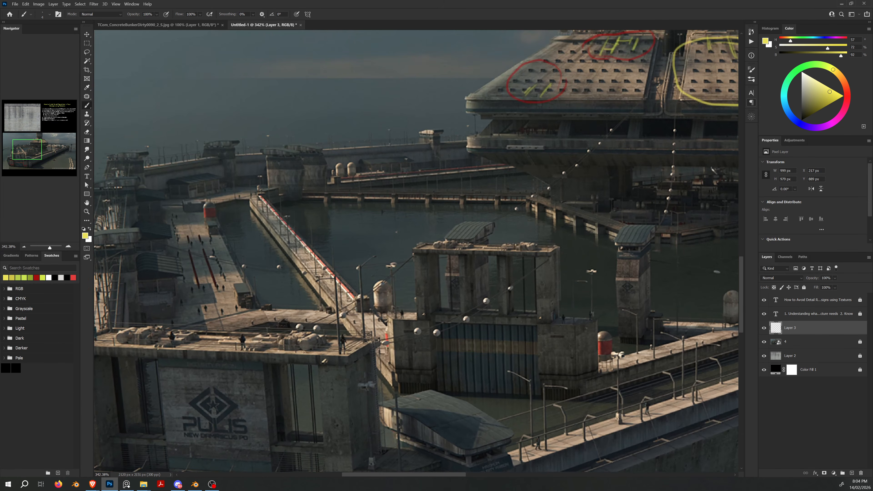
{"action": "left_click_drag", "start_coordinate": [304, 352], "coordinate": [338, 393]}
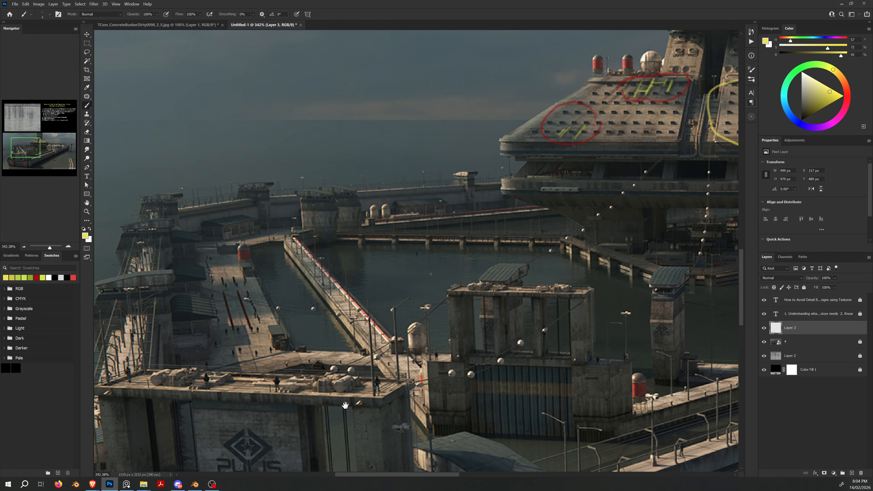
{"action": "left_click_drag", "start_coordinate": [674, 273], "coordinate": [557, 306]}
{"action": "scroll", "coordinate": [646, 185], "scroll_direction": "up", "scroll_amount": 2, "text": "alt"}
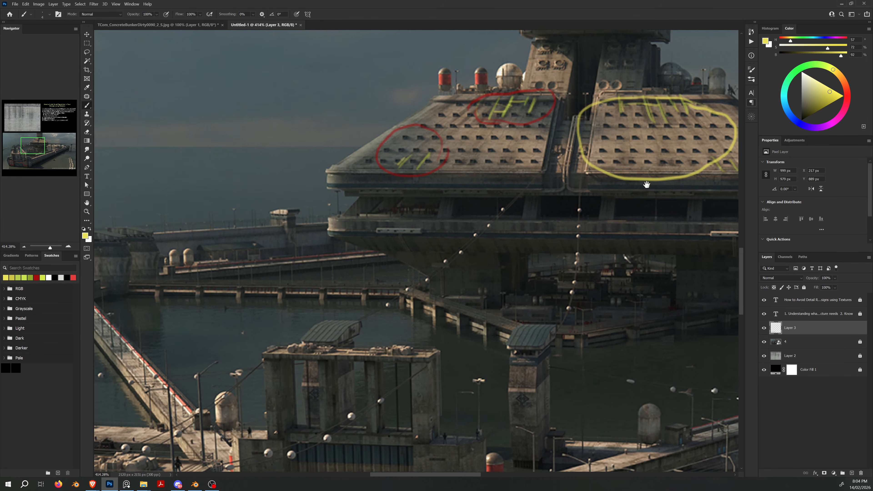
{"action": "left_click_drag", "start_coordinate": [646, 184], "coordinate": [503, 328]}
{"action": "scroll", "coordinate": [406, 213], "scroll_direction": "up", "scroll_amount": 7, "text": "alt"}
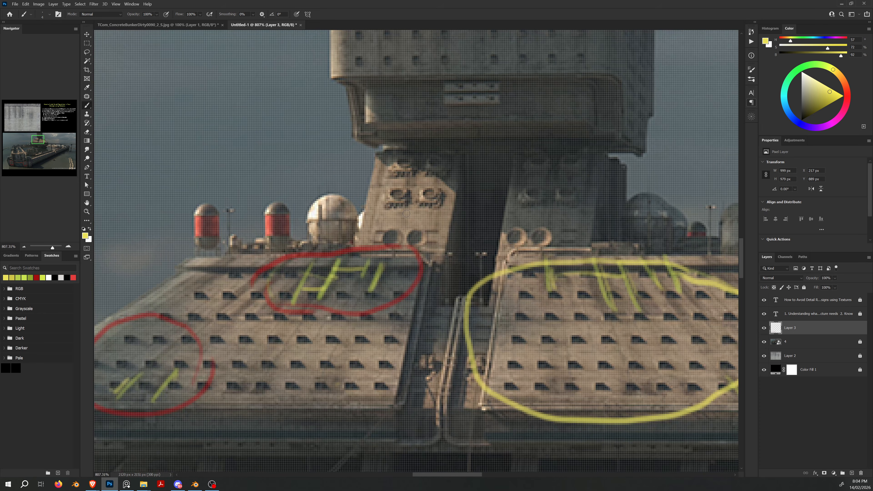
{"action": "scroll", "coordinate": [406, 214], "scroll_direction": "down", "scroll_amount": 4, "text": "alt"}
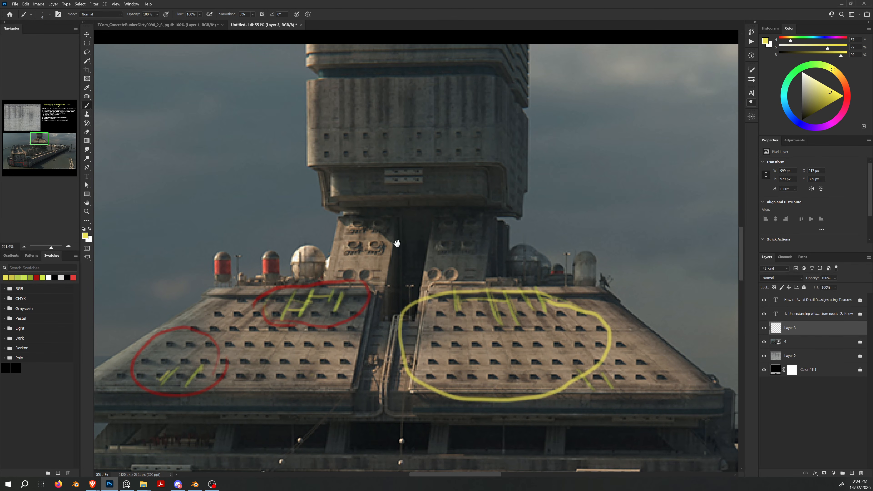
- Pick a blue brush colour and dab over the round fixtures on the two supports beneath the central tower
{"action": "mouse_move", "coordinate": [397, 242]}
{"action": "left_mouse_down"}
{"action": "mouse_move", "coordinate": [402, 265]}
{"action": "mouse_move", "coordinate": [415, 269]}
{"action": "left_mouse_up"}
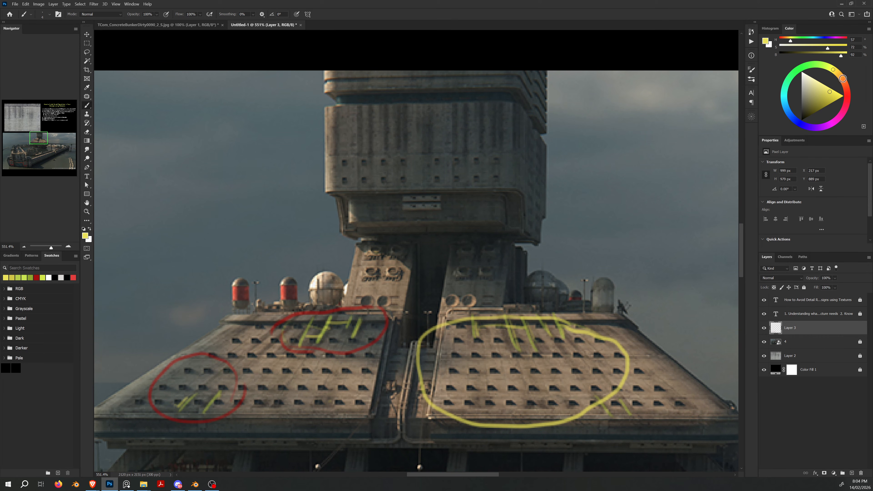
{"action": "left_click", "coordinate": [790, 118]}
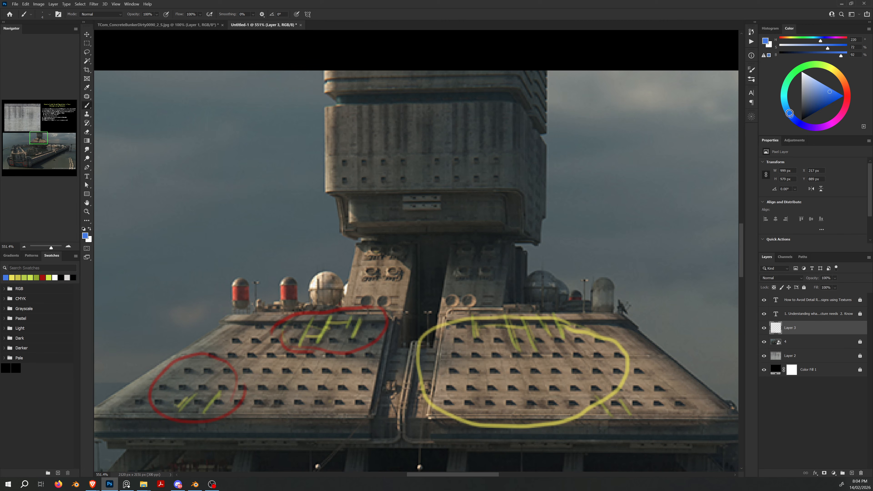
{"action": "left_click", "coordinate": [788, 112]}
{"action": "left_click", "coordinate": [830, 93]}
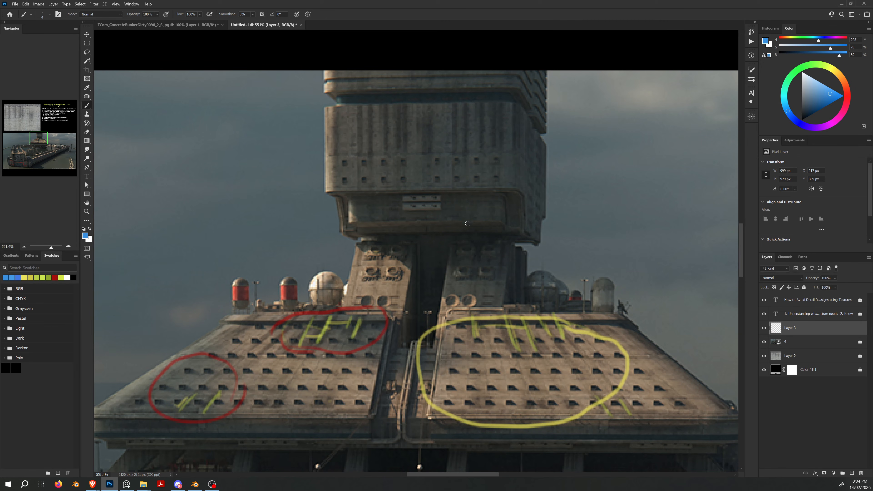
{"action": "left_click", "coordinate": [369, 274]}
{"action": "left_click", "coordinate": [395, 272]}
{"action": "left_click", "coordinate": [396, 254]}
{"action": "left_click", "coordinate": [369, 256]}
{"action": "left_click", "coordinate": [467, 249]}
{"action": "left_click", "coordinate": [489, 250]}
- Pick a yellow-green brush colour and paint short streaks beside the blue-marked fixtures on both tower supports
{"action": "left_click", "coordinate": [830, 67]}
{"action": "left_click", "coordinate": [831, 96]}
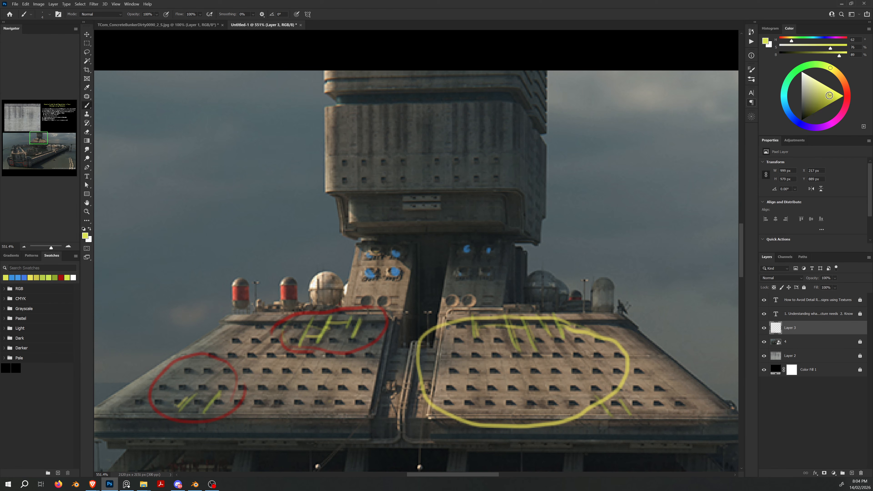
{"action": "mouse_move", "coordinate": [362, 246]}
{"action": "left_mouse_down"}
{"action": "mouse_move", "coordinate": [358, 271]}
{"action": "mouse_move", "coordinate": [380, 265]}
{"action": "left_mouse_up"}
{"action": "mouse_move", "coordinate": [388, 248]}
{"action": "left_mouse_down"}
{"action": "mouse_move", "coordinate": [385, 260]}
{"action": "mouse_move", "coordinate": [406, 264]}
{"action": "left_mouse_up"}
{"action": "left_click_drag", "start_coordinate": [459, 247], "coordinate": [458, 260]}
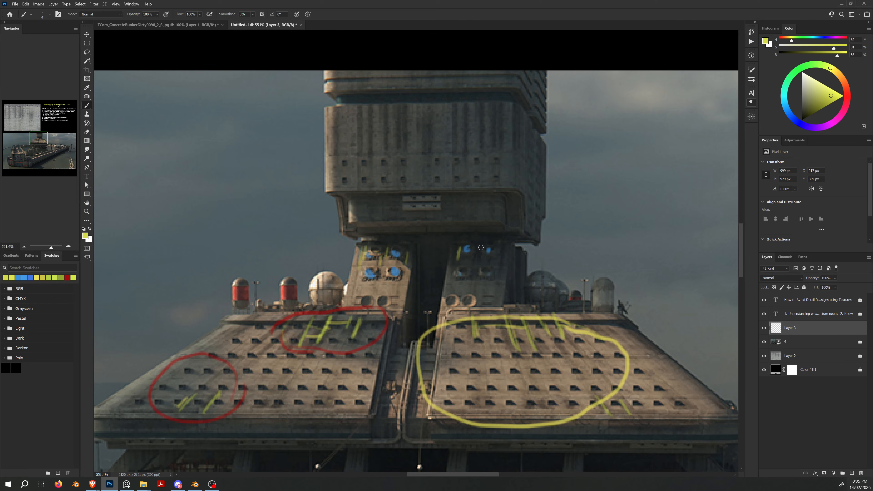
{"action": "mouse_move", "coordinate": [506, 247]}
{"action": "left_mouse_down"}
{"action": "mouse_move", "coordinate": [505, 261]}
{"action": "mouse_move", "coordinate": [501, 255]}
{"action": "left_mouse_up"}
- Switch the brush colour back to blue and fill in the upper round fixtures on both tower supports
{"action": "left_click", "coordinate": [787, 110]}
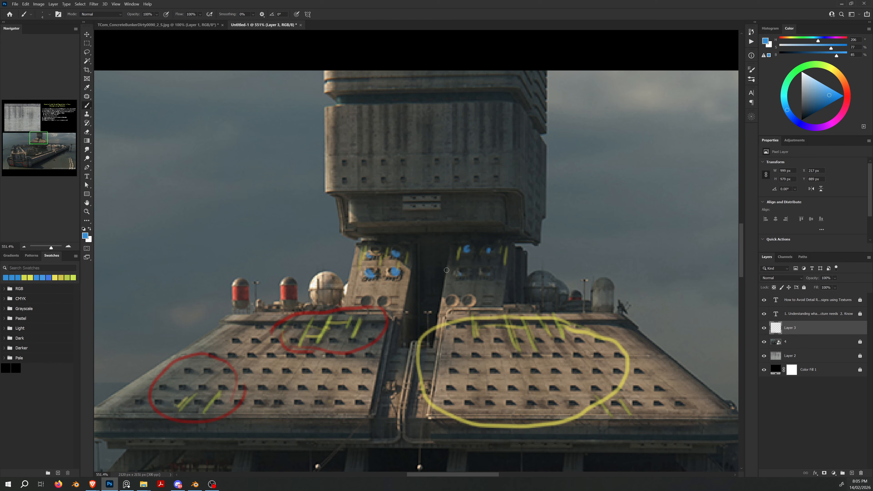
{"action": "left_click_drag", "start_coordinate": [377, 252], "coordinate": [375, 257]}
{"action": "mouse_move", "coordinate": [400, 252]}
{"action": "left_mouse_down"}
{"action": "mouse_move", "coordinate": [378, 271]}
{"action": "mouse_move", "coordinate": [394, 272]}
{"action": "mouse_move", "coordinate": [391, 249]}
{"action": "mouse_move", "coordinate": [401, 251]}
{"action": "mouse_move", "coordinate": [372, 250]}
{"action": "mouse_move", "coordinate": [399, 251]}
{"action": "left_mouse_up"}
{"action": "left_click", "coordinate": [469, 250]}
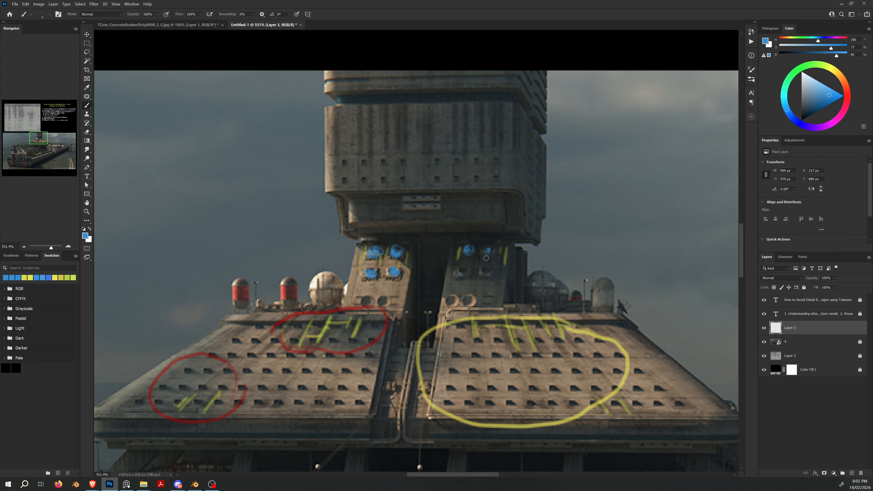
- Dab blue over the two lower round fixtures on the right-hand tower support
{"action": "left_click", "coordinate": [487, 273]}
{"action": "left_click", "coordinate": [463, 274]}
- Examine the annotated central tower up close, including its sloped roof and supports, and compare it with the whole prison render and topic list
{"action": "scroll", "coordinate": [475, 427], "scroll_direction": "down", "scroll_amount": 4, "text": "alt"}
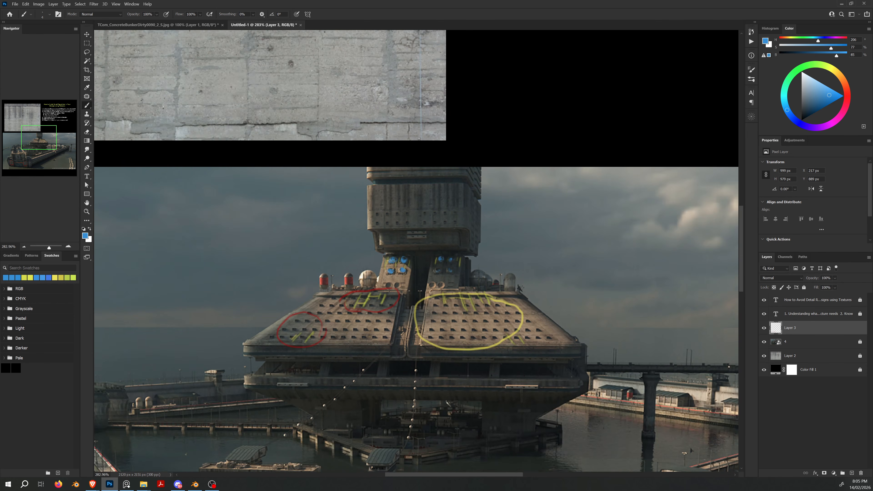
{"action": "scroll", "coordinate": [402, 340], "scroll_direction": "up", "scroll_amount": 2, "text": "alt"}
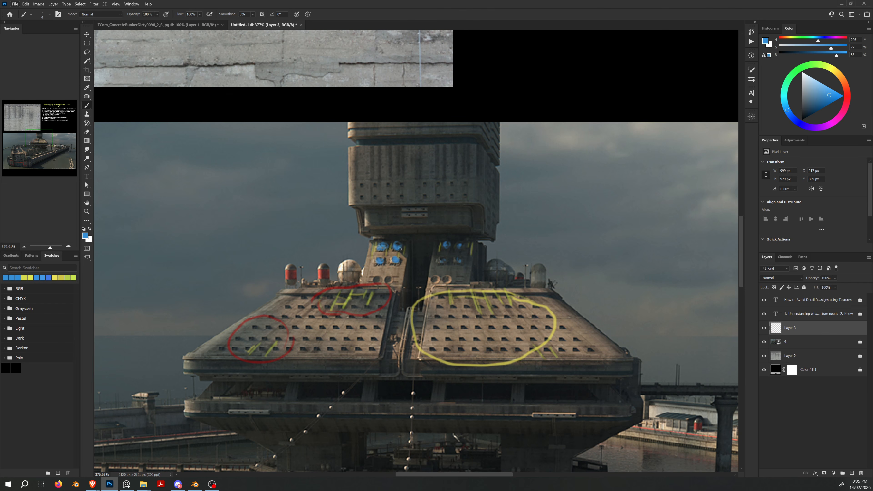
{"action": "scroll", "coordinate": [399, 247], "scroll_direction": "up", "scroll_amount": 2, "text": "alt"}
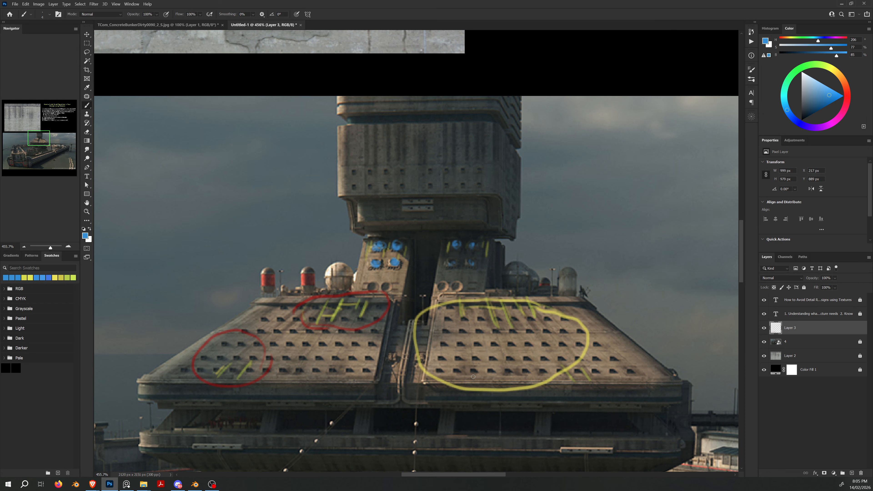
{"action": "scroll", "coordinate": [420, 285], "scroll_direction": "down", "scroll_amount": 2, "text": "alt"}
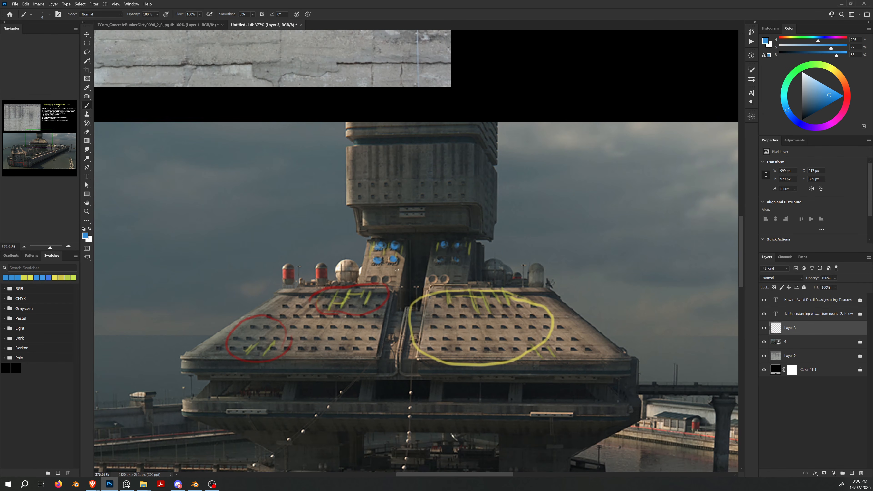
{"action": "scroll", "coordinate": [405, 314], "scroll_direction": "down", "scroll_amount": 2, "text": "alt"}
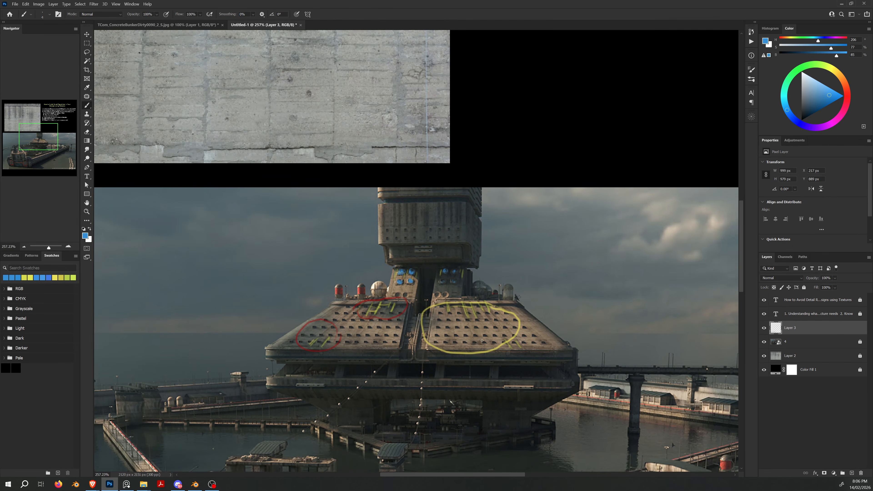
{"action": "scroll", "coordinate": [426, 224], "scroll_direction": "down", "scroll_amount": 8, "text": "alt"}
{"action": "scroll", "coordinate": [423, 217], "scroll_direction": "down", "scroll_amount": 4, "text": "alt"}
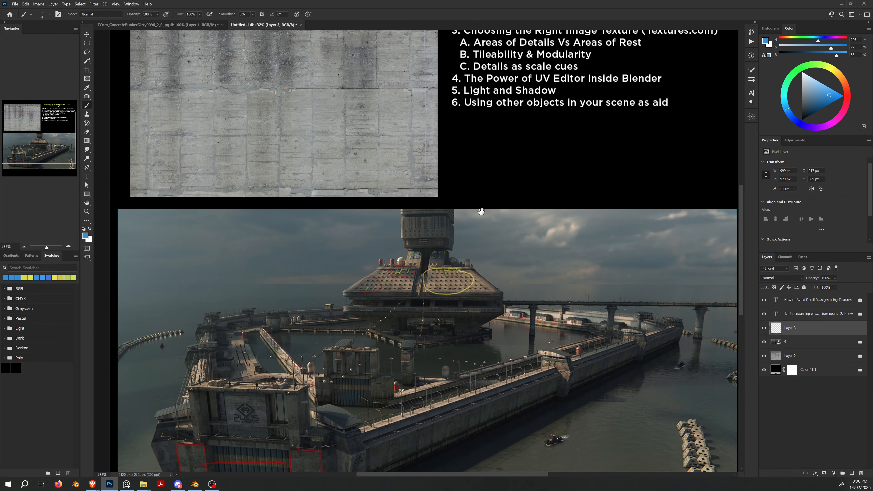
{"action": "scroll", "coordinate": [443, 269], "scroll_direction": "up", "scroll_amount": 3, "text": "alt"}
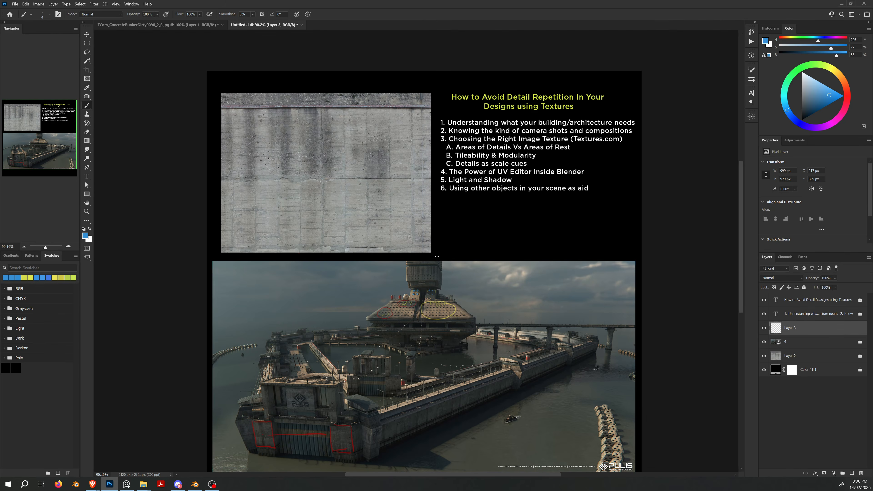